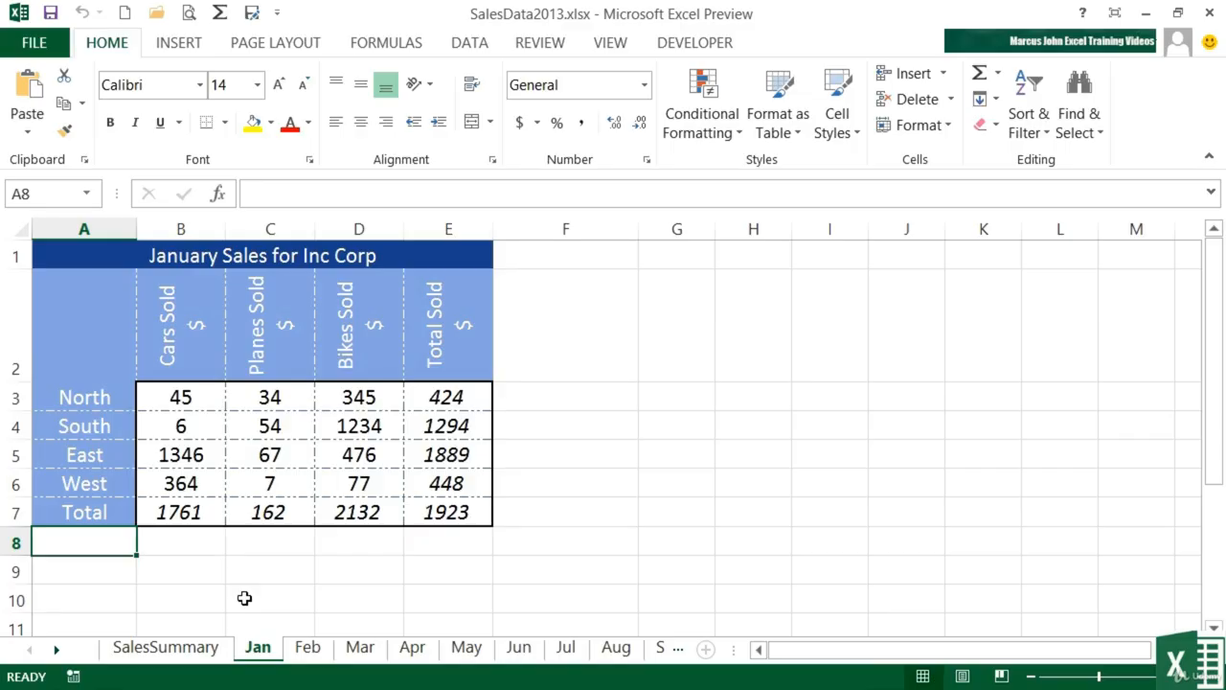
Step: Group all month sheets Jan–Dec and clear the cars, planes and bikes figures in B3:D6
{"action": "left_click", "coordinate": [56, 648]}
{"action": "left_click", "coordinate": [57, 648]}
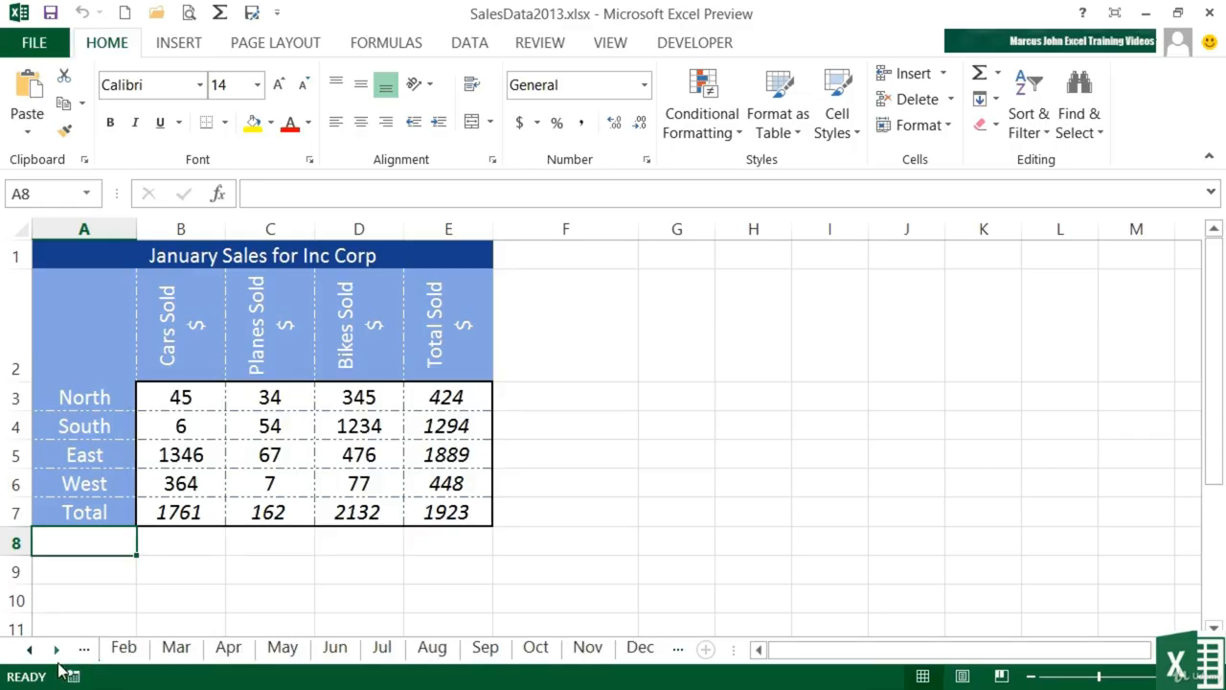
{"action": "left_click", "coordinate": [639, 651], "text": "shift"}
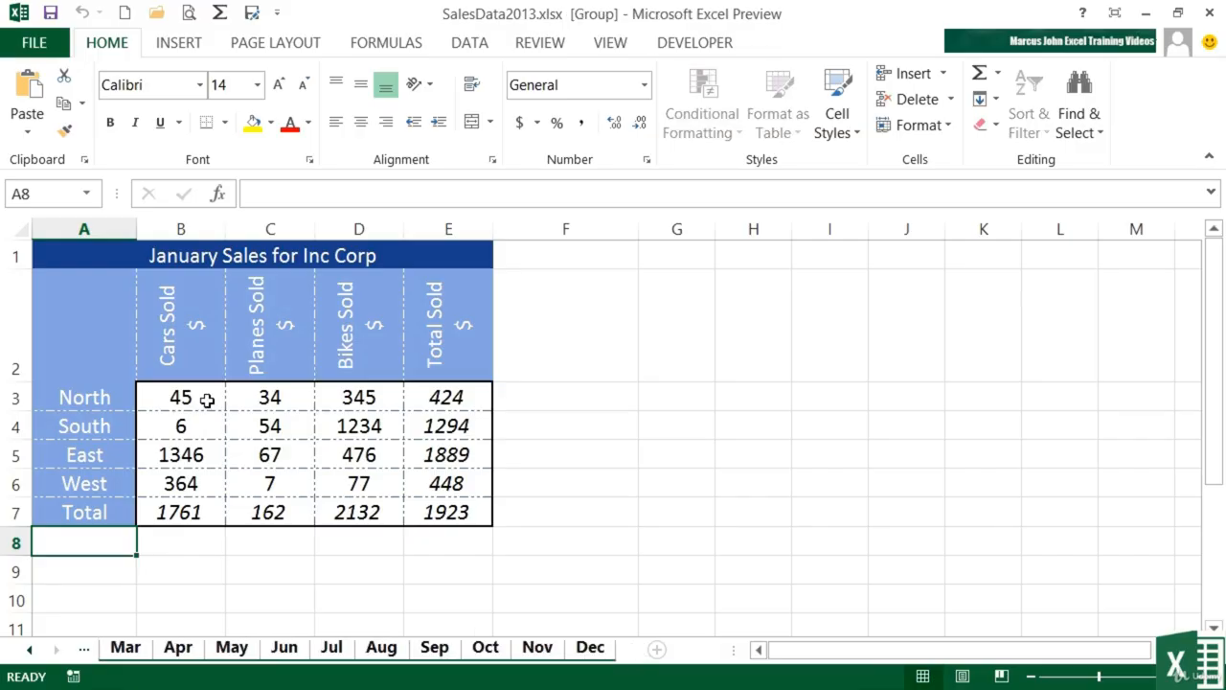
{"action": "left_click_drag", "start_coordinate": [209, 402], "coordinate": [327, 474]}
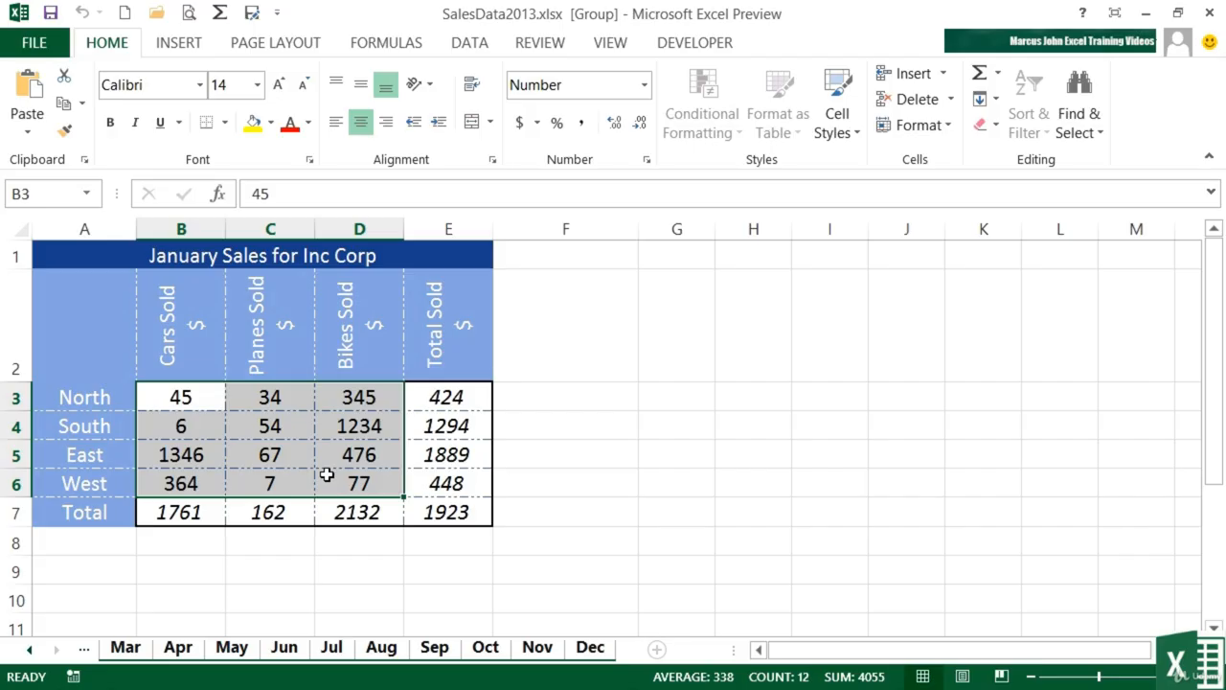
{"action": "key", "text": "Delete"}
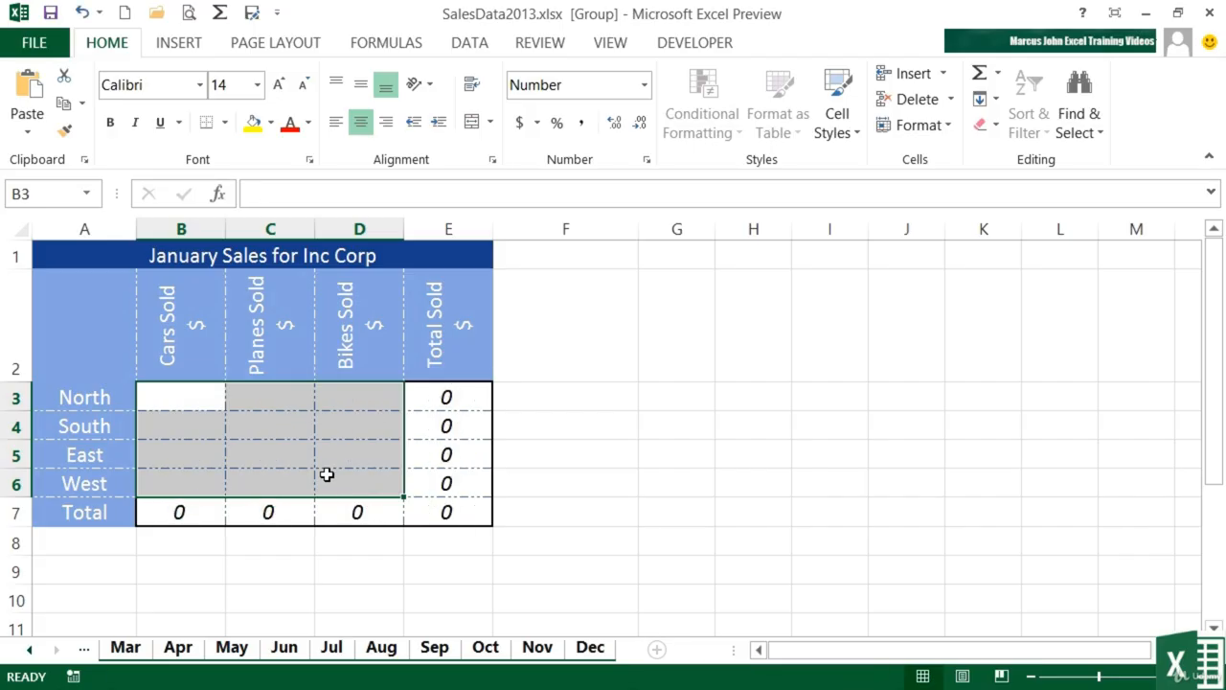
Step: Confirm the Jul, Jun, May, Apr and Mar sheets are cleared, then ungroup onto SalesSummary
{"action": "left_click", "coordinate": [331, 648]}
{"action": "left_click", "coordinate": [287, 648]}
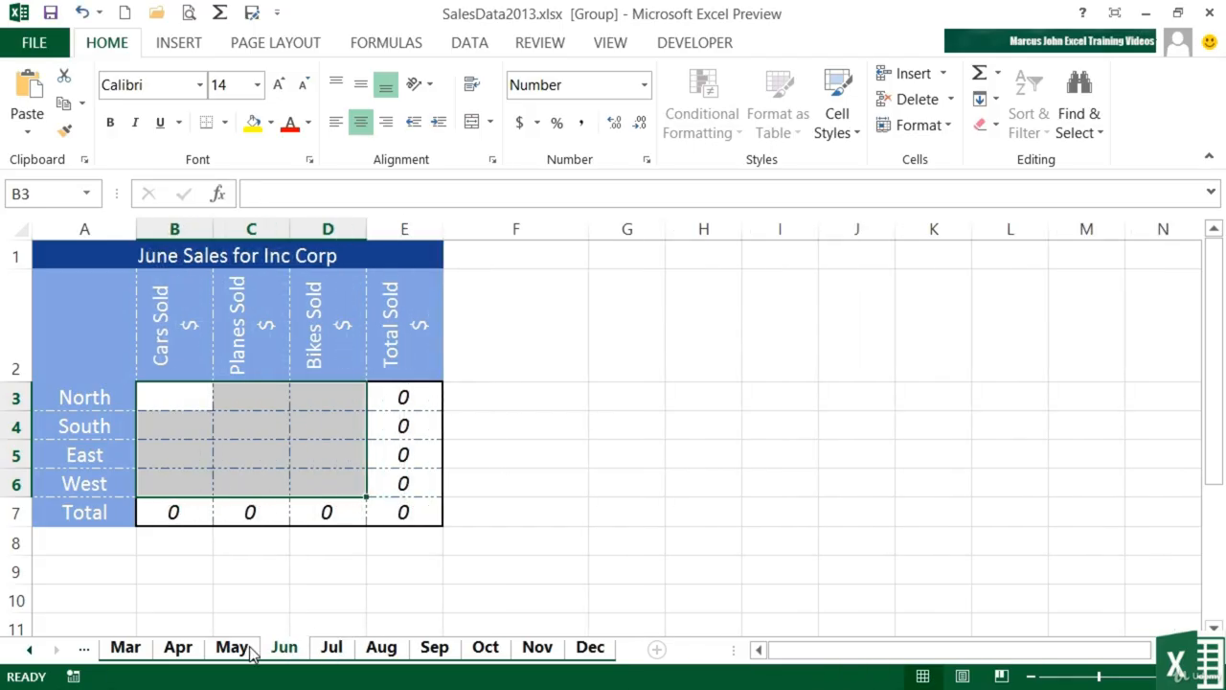
{"action": "left_click", "coordinate": [234, 648]}
{"action": "left_click", "coordinate": [178, 649]}
{"action": "left_click", "coordinate": [125, 649]}
{"action": "left_click", "coordinate": [29, 648]}
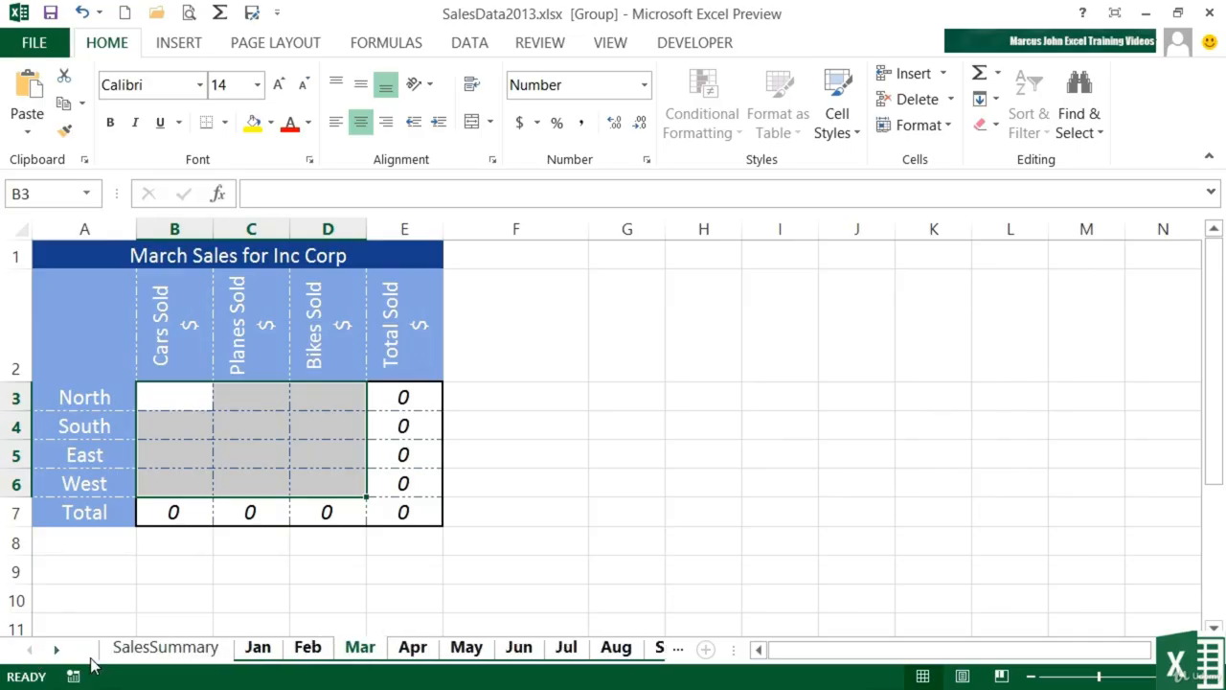
{"action": "left_click", "coordinate": [163, 648]}
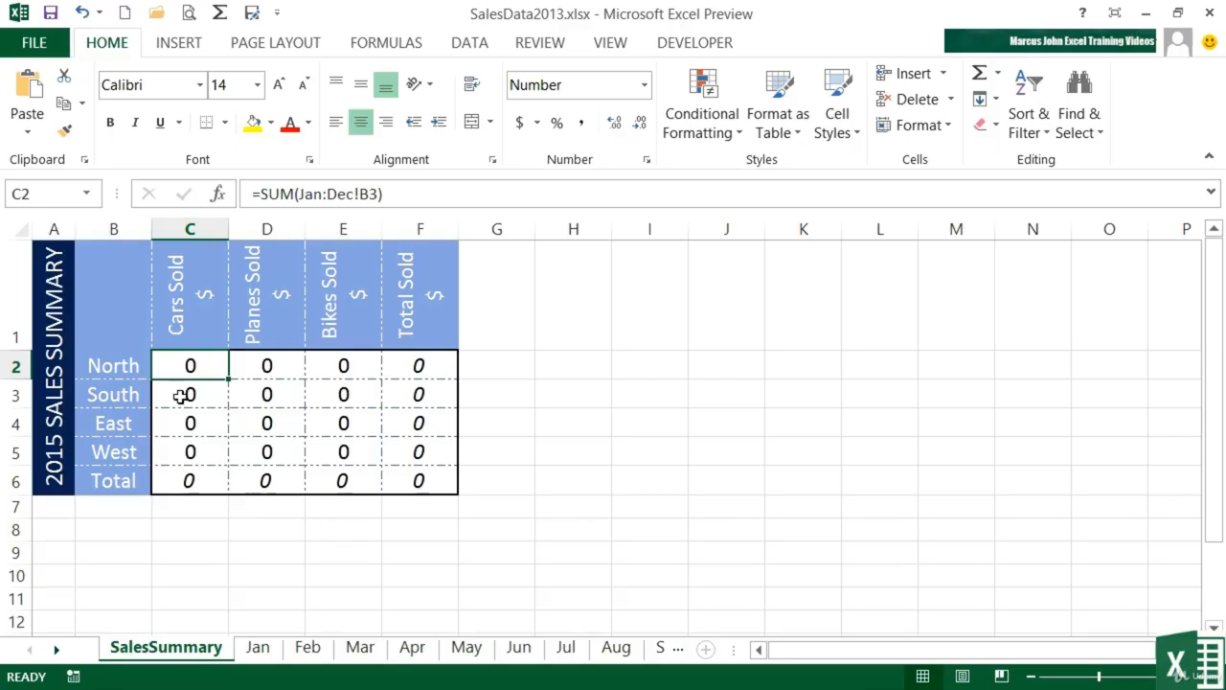
Step: Open Excel Options from FILE and show the Save category
{"action": "left_click", "coordinate": [38, 44]}
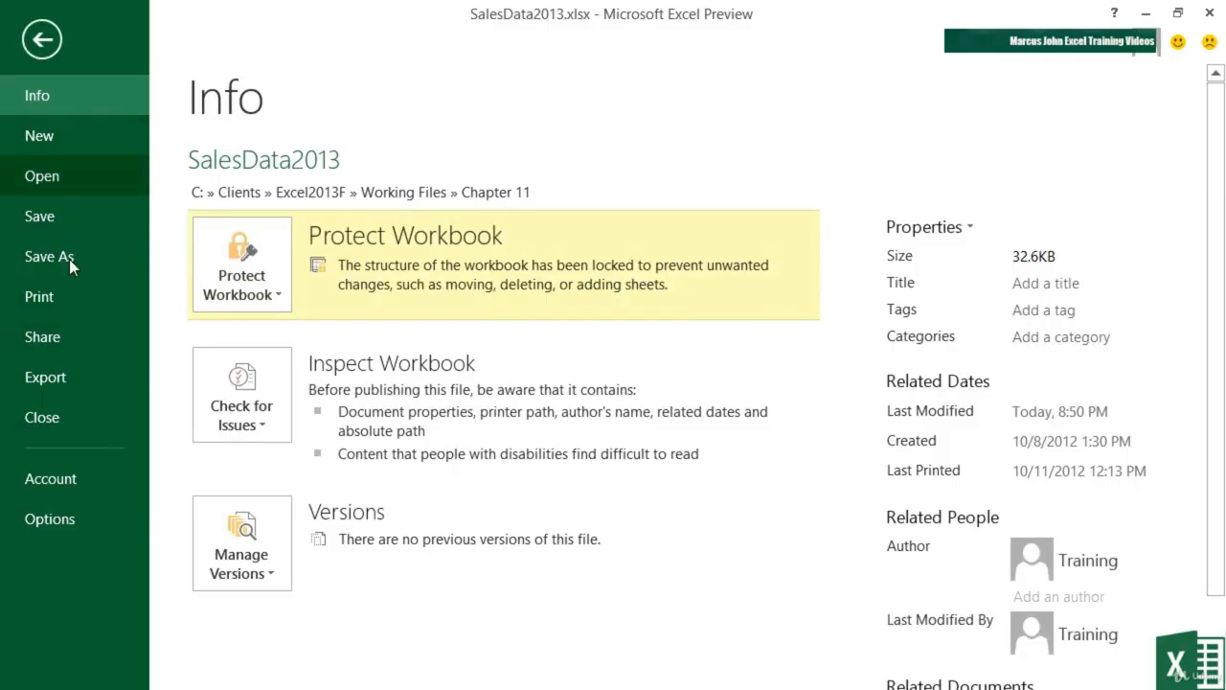
{"action": "left_click", "coordinate": [74, 512]}
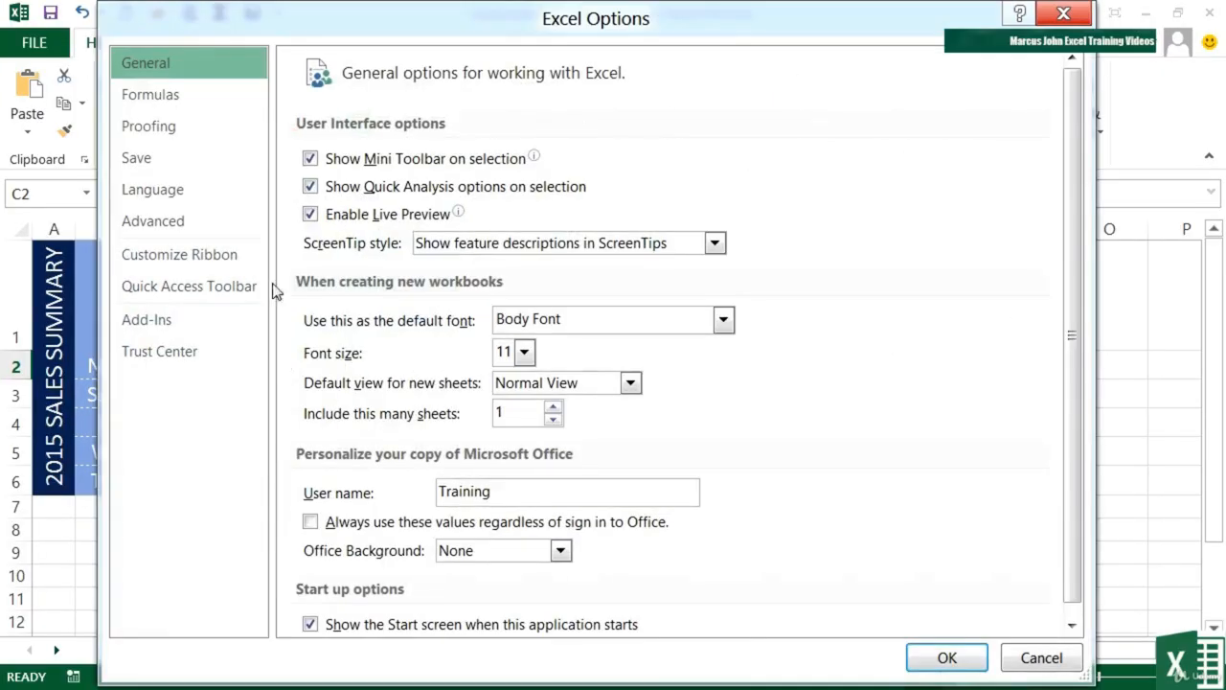
{"action": "left_click", "coordinate": [144, 154]}
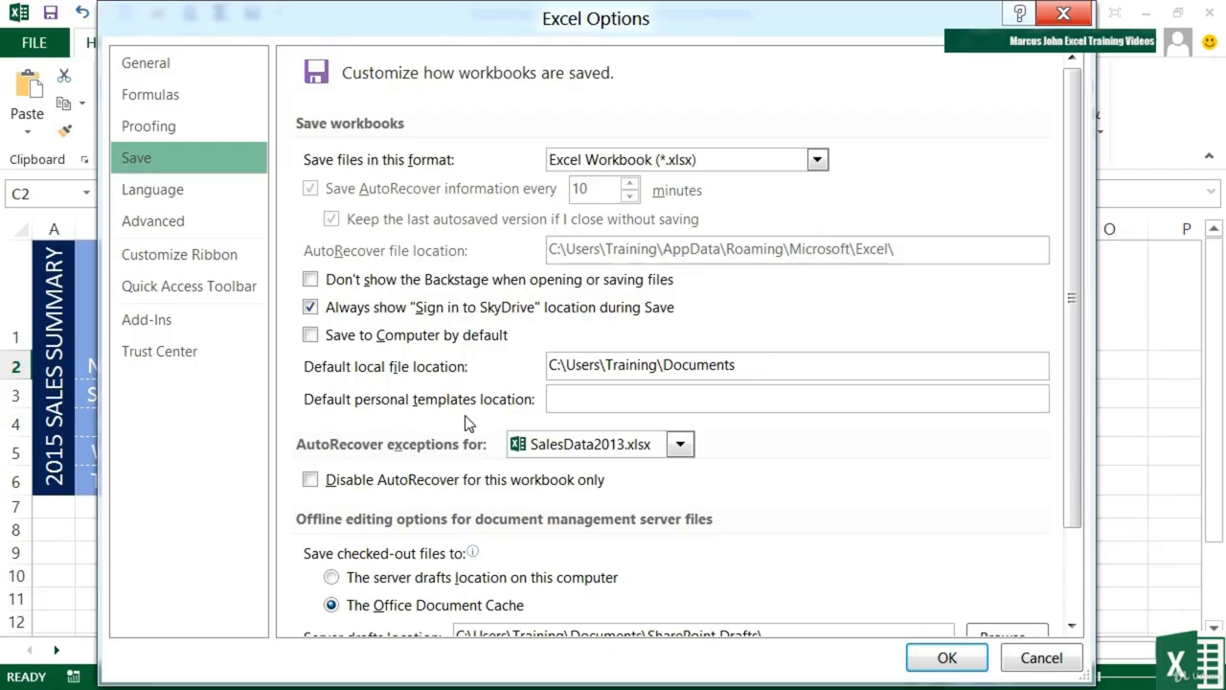
Step: Set the default personal templates location to C:\Users\Training\Documents\templates and close Options
{"action": "left_click", "coordinate": [750, 369]}
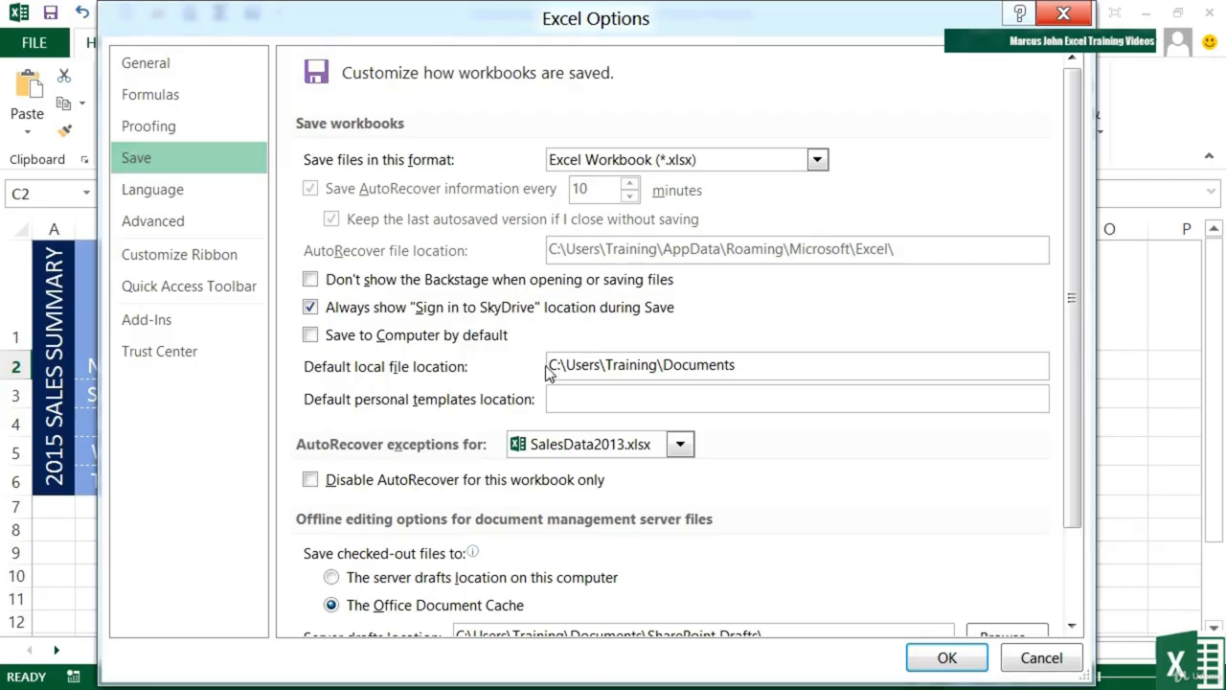
{"action": "left_click", "coordinate": [550, 367], "text": "shift"}
{"action": "key", "text": "ctrl+c"}
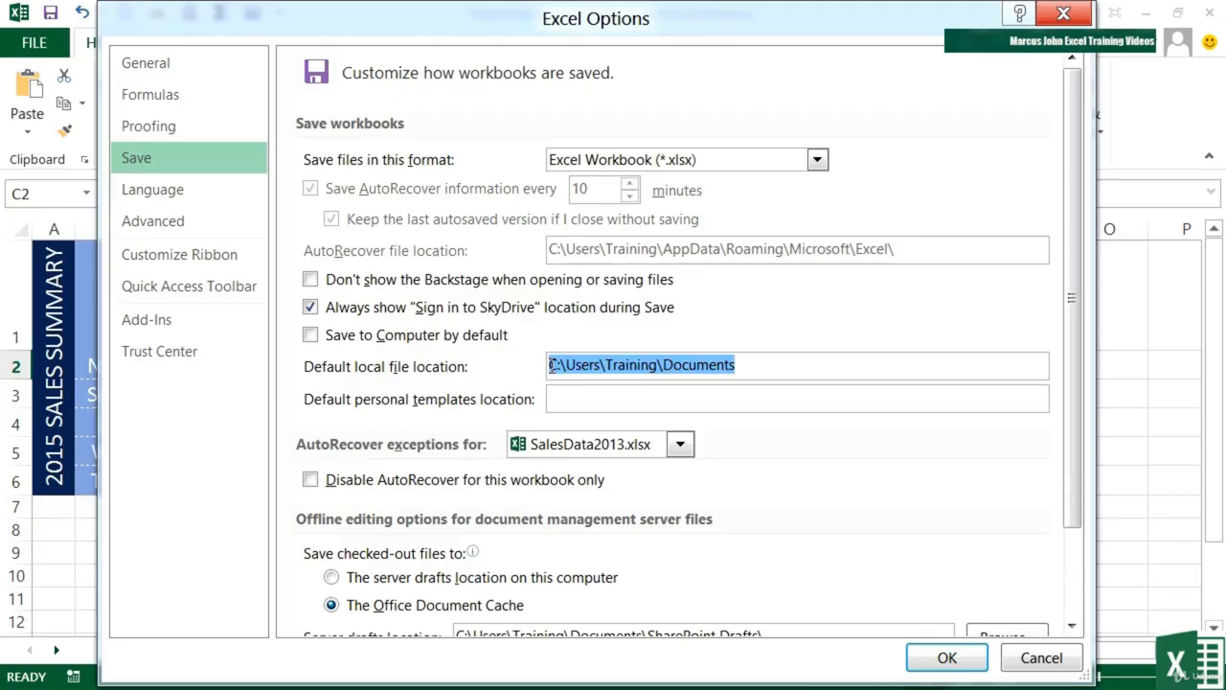
{"action": "left_click", "coordinate": [562, 393]}
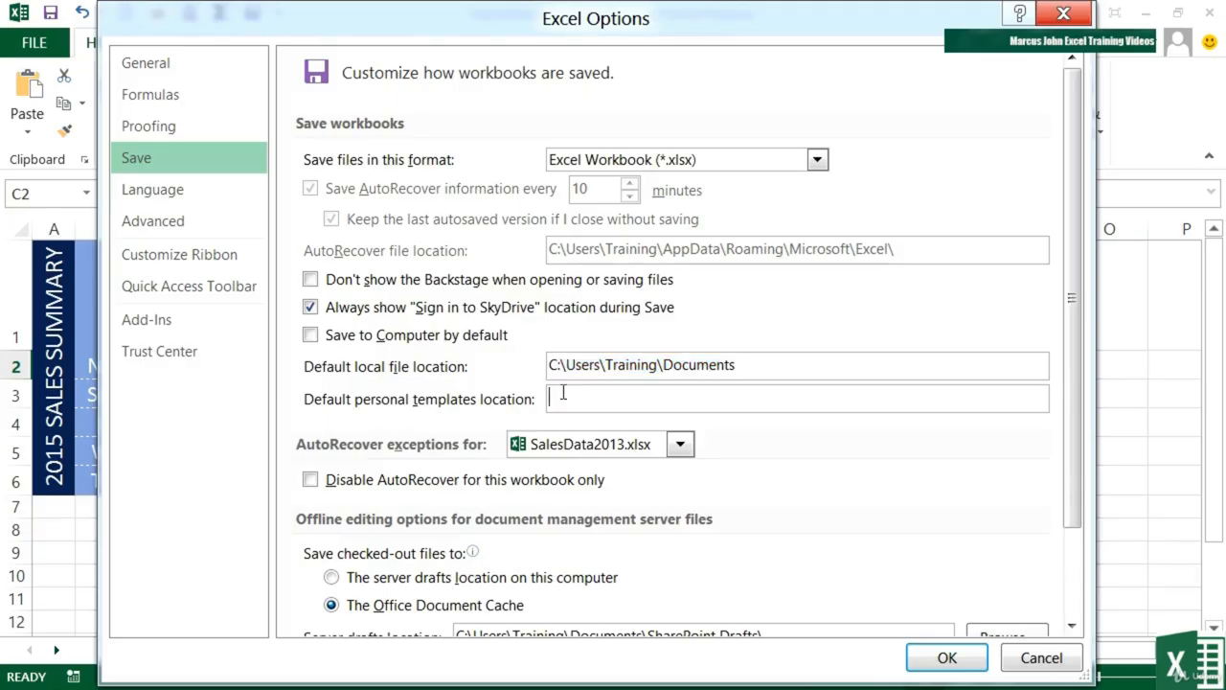
{"action": "key", "text": "ctrl+v"}
{"action": "type", "text": "\\"}
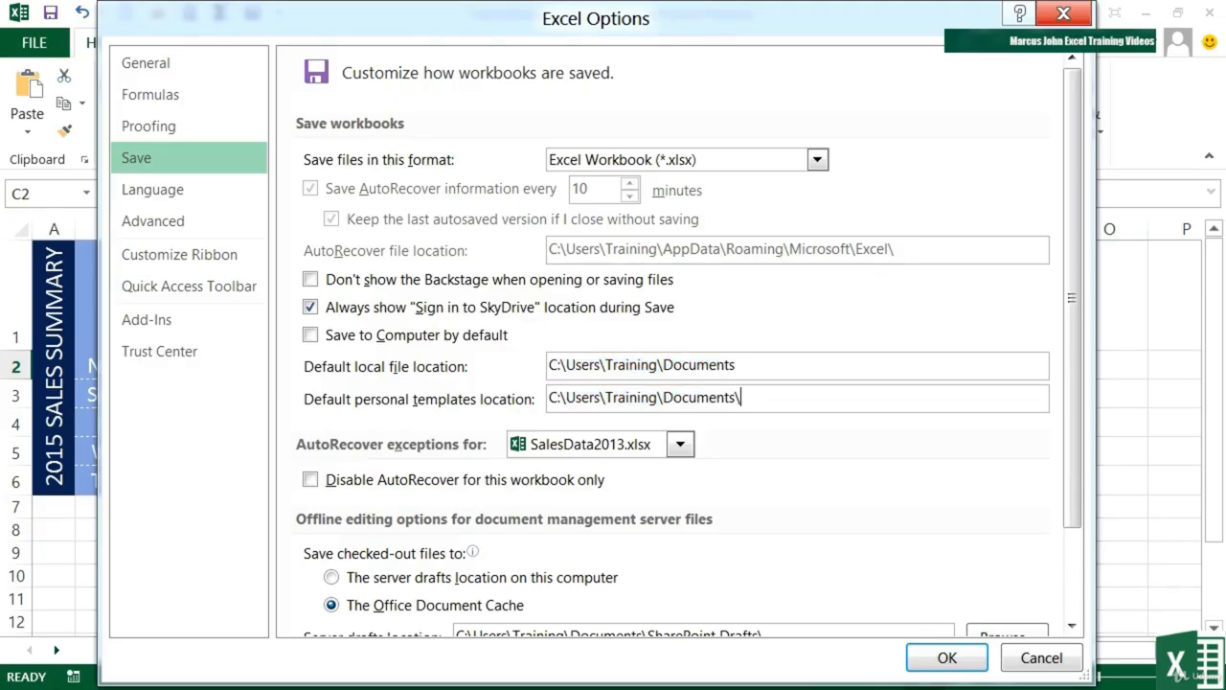
{"action": "type", "text": "templates"}
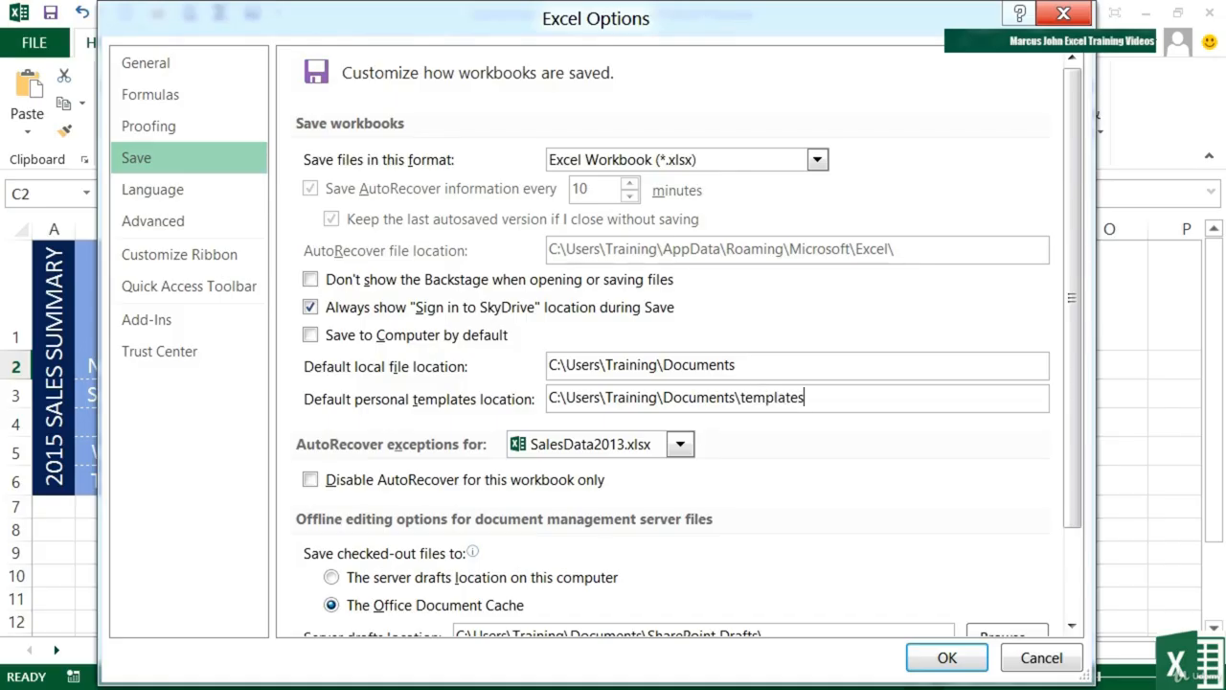
{"action": "left_click", "coordinate": [937, 661]}
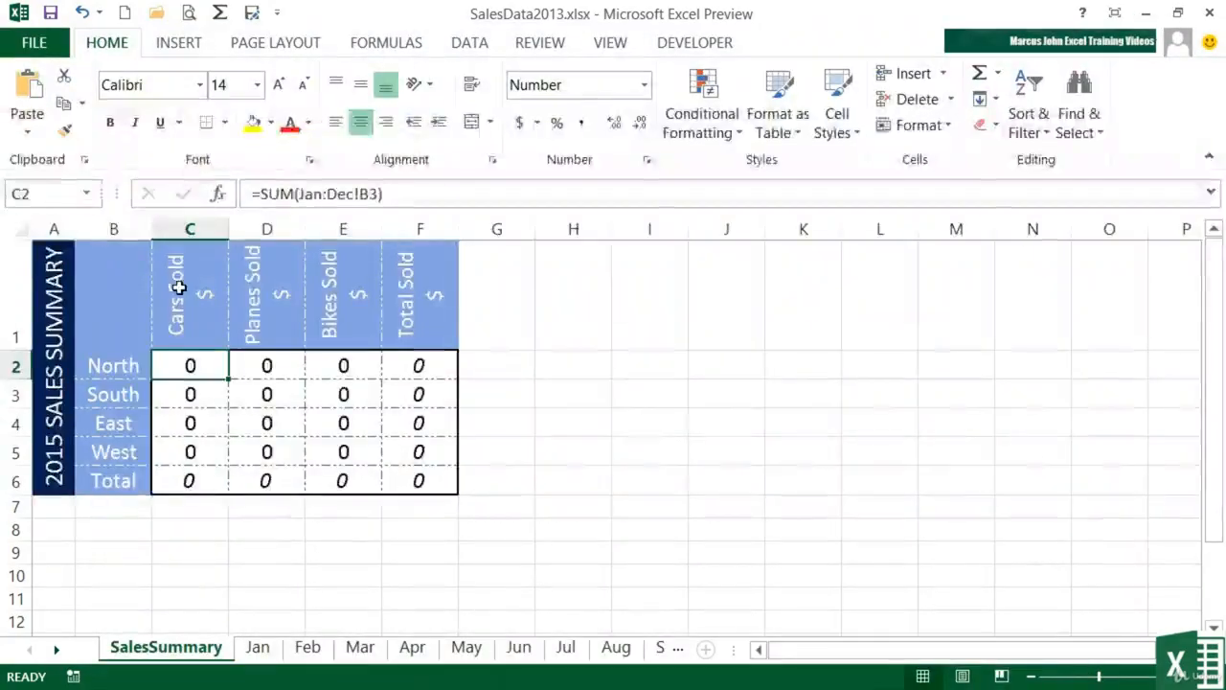
Step: Open the full Save As dialog from FILE > Save As > Browse
{"action": "left_click", "coordinate": [28, 48]}
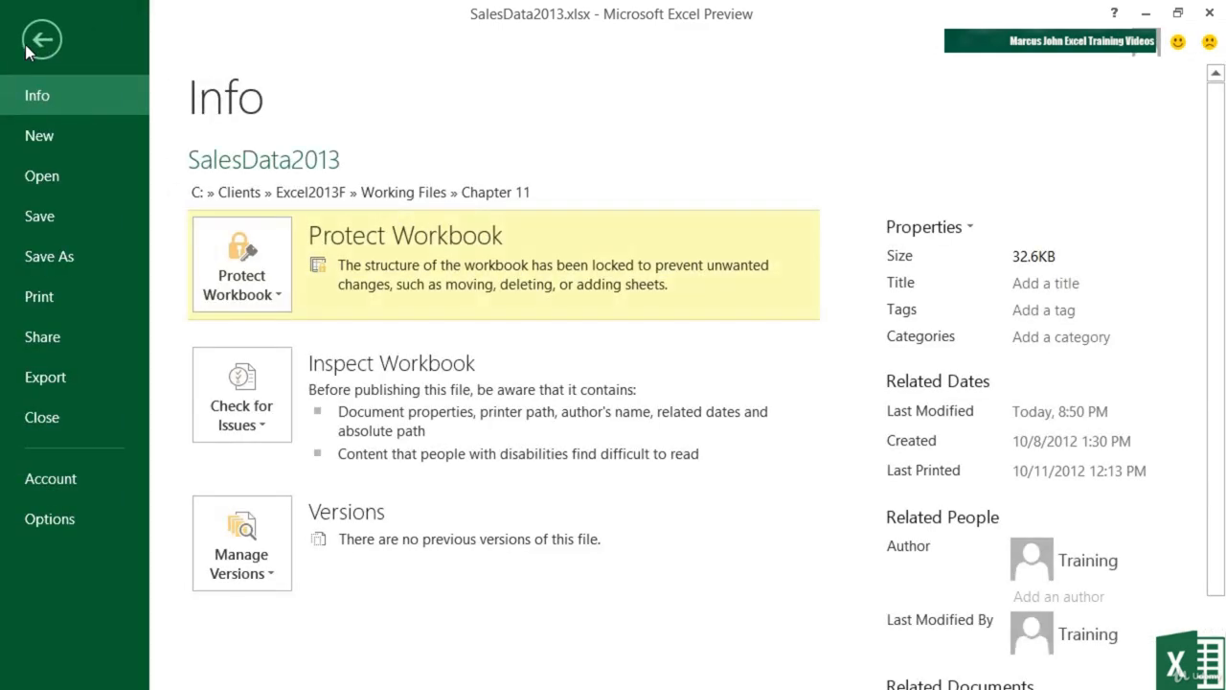
{"action": "left_click", "coordinate": [80, 266]}
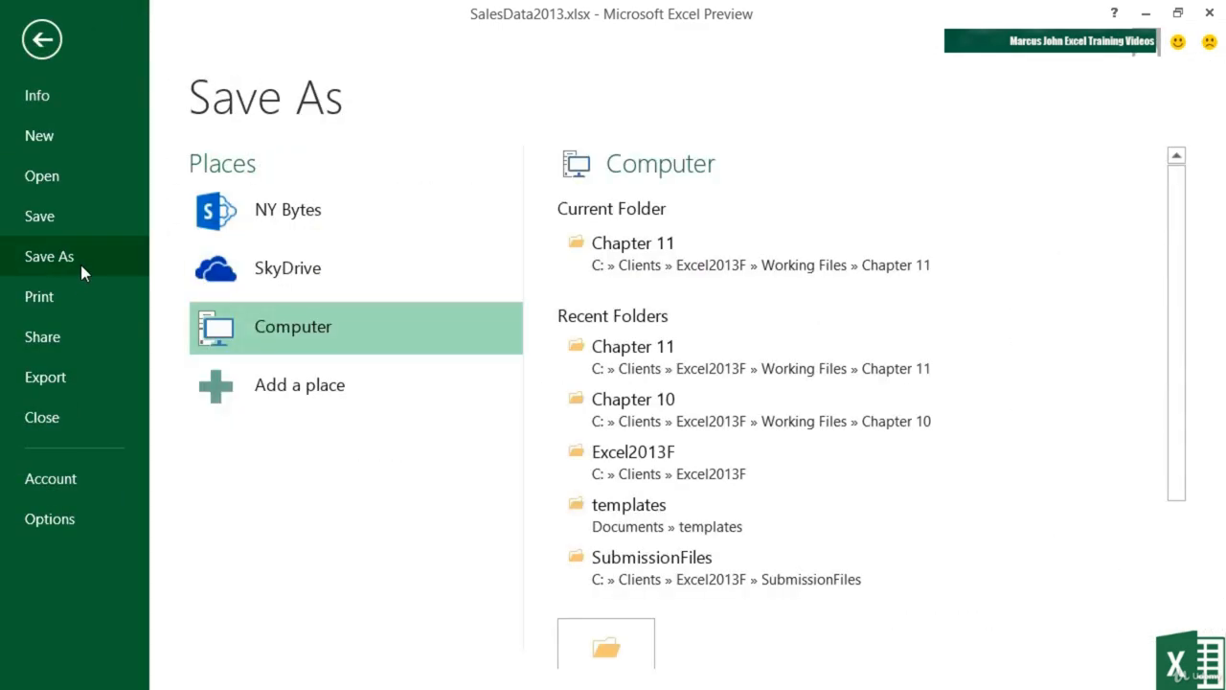
{"action": "left_click", "coordinate": [616, 628]}
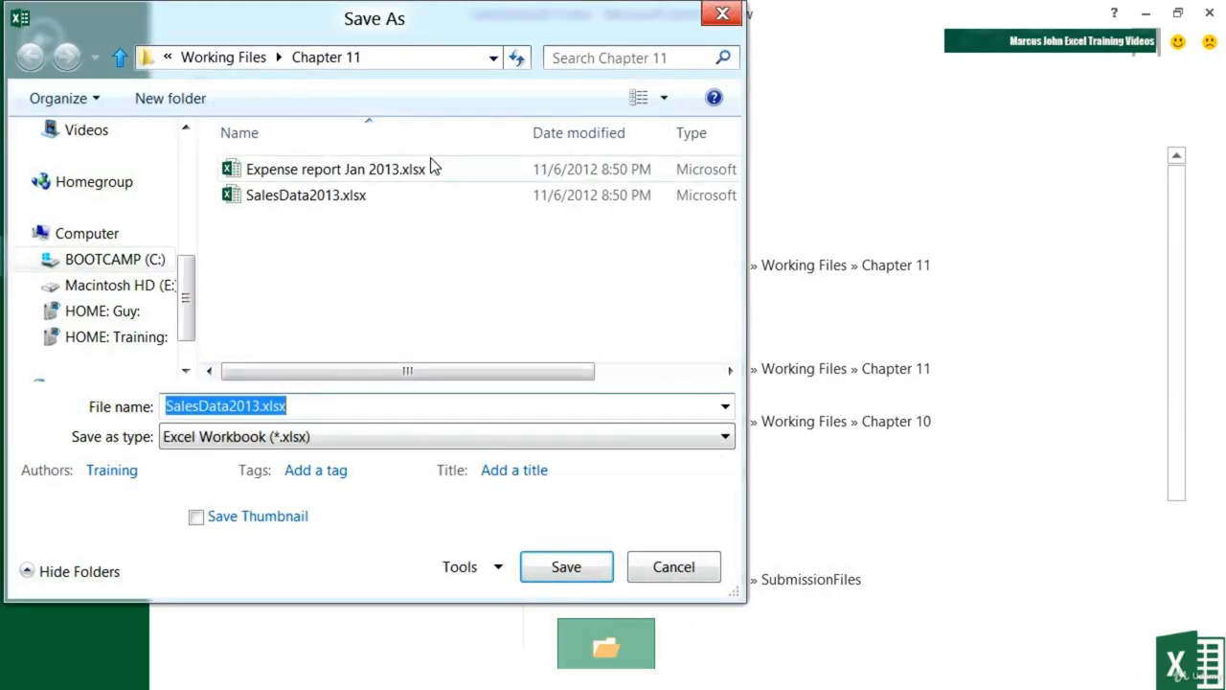
Step: Navigate into Documents\templates and open the Save as type list
{"action": "left_click_drag", "start_coordinate": [186, 268], "coordinate": [131, 240]}
{"action": "left_click", "coordinate": [105, 284]}
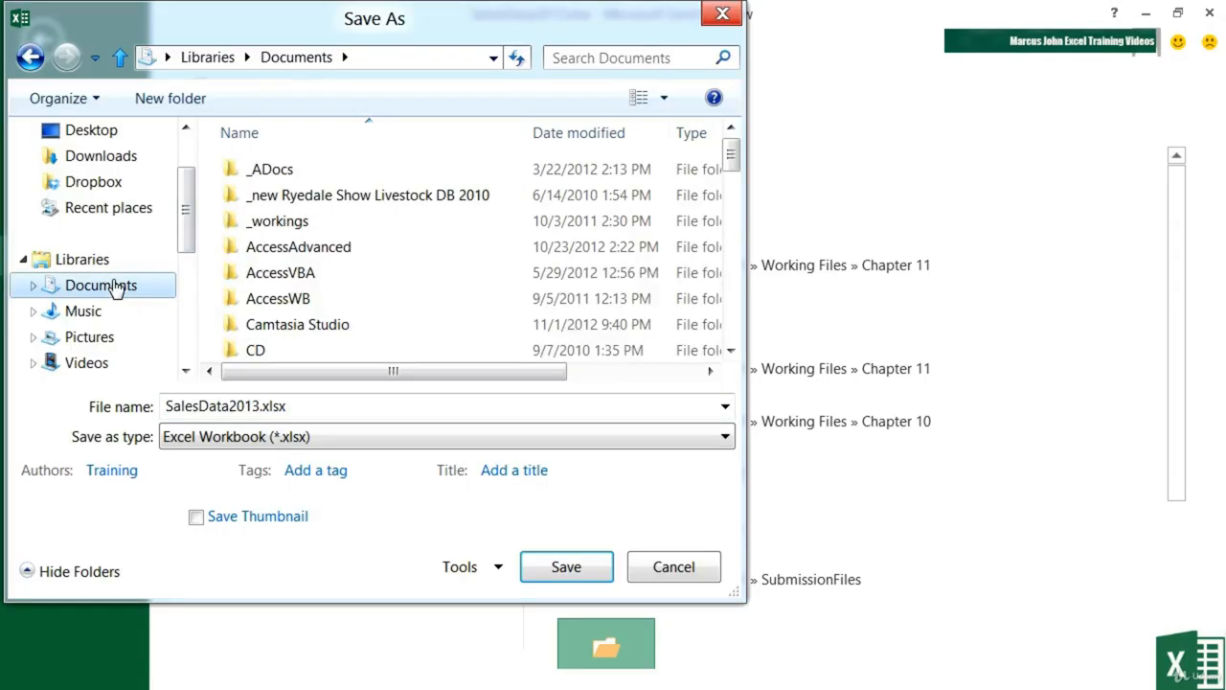
{"action": "scroll", "coordinate": [452, 316], "scroll_direction": "down", "scroll_amount": 10}
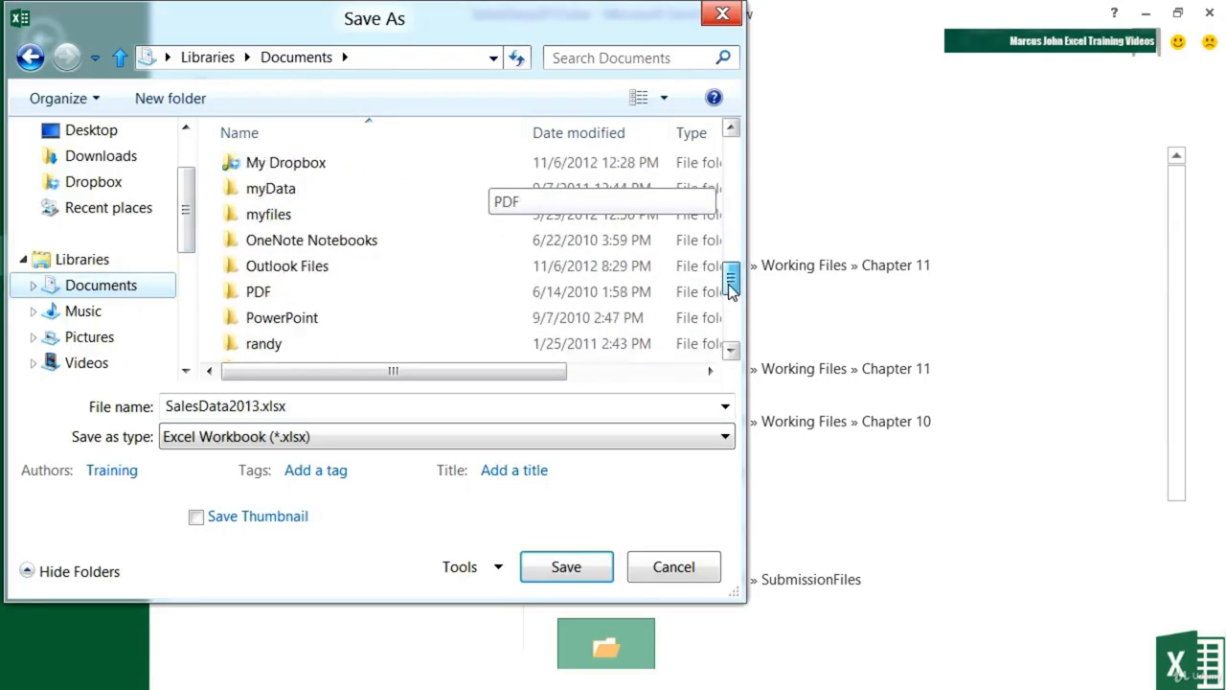
{"action": "double_click", "coordinate": [307, 279]}
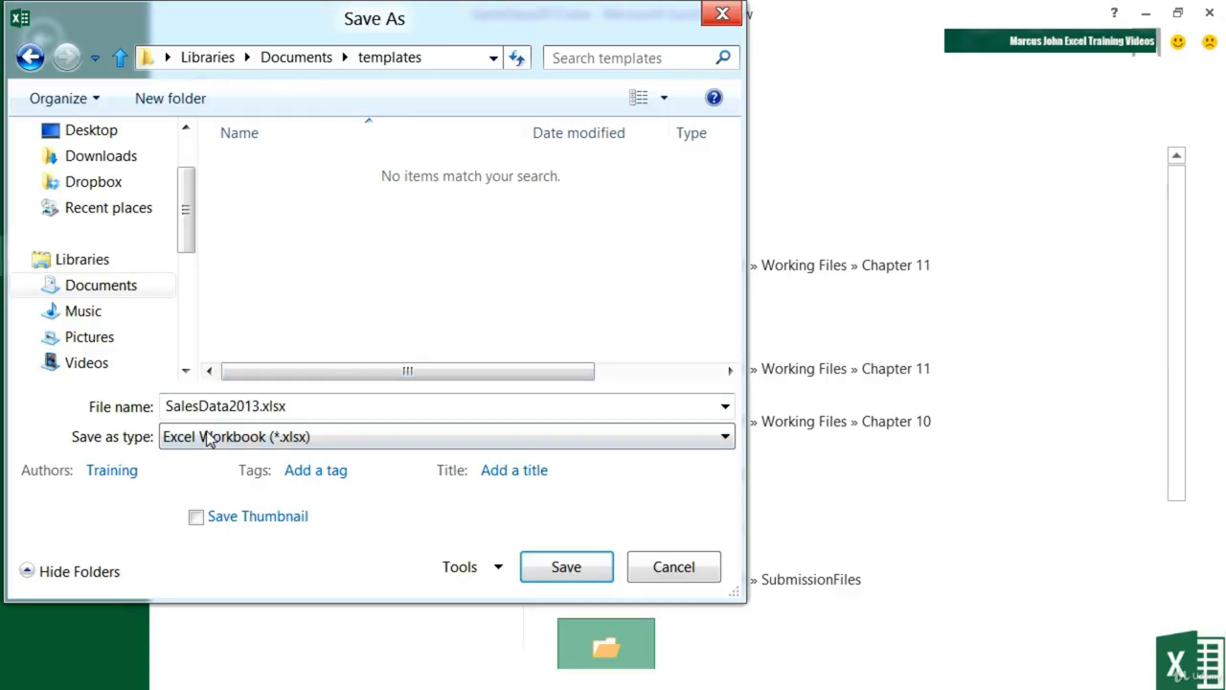
{"action": "left_click", "coordinate": [273, 442]}
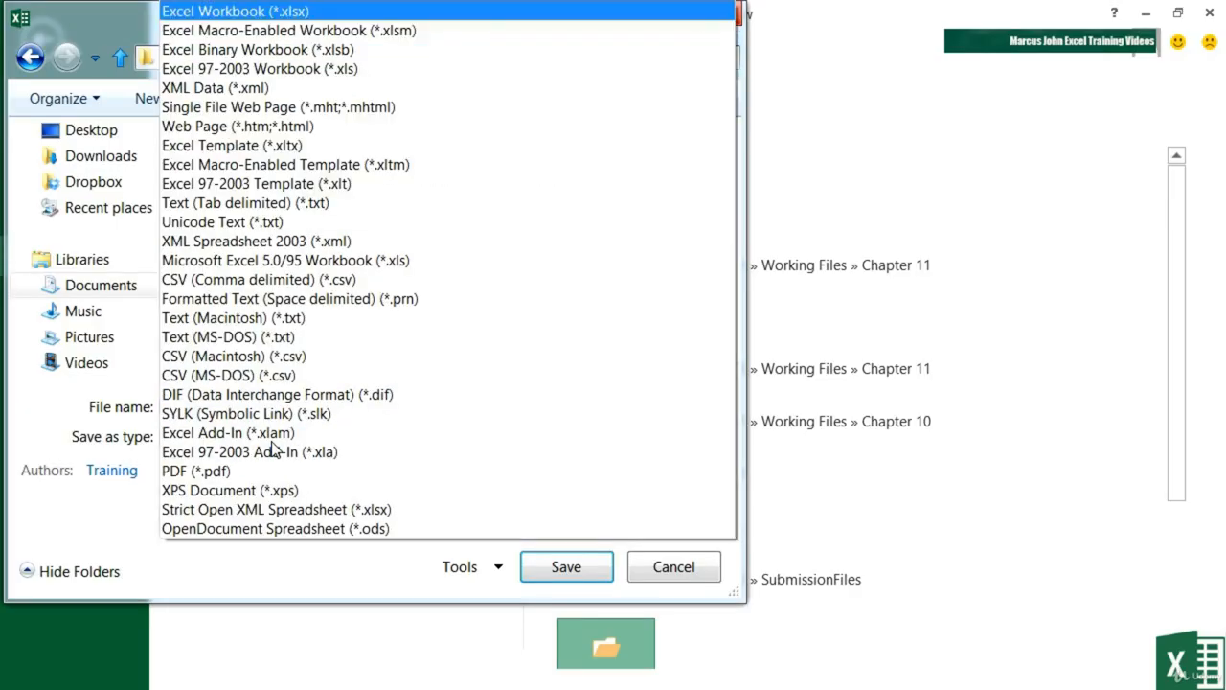
Step: Save as Excel Template (*.xltx) named SalesData.xltx, removing 2013 from the file name
{"action": "left_click", "coordinate": [284, 146]}
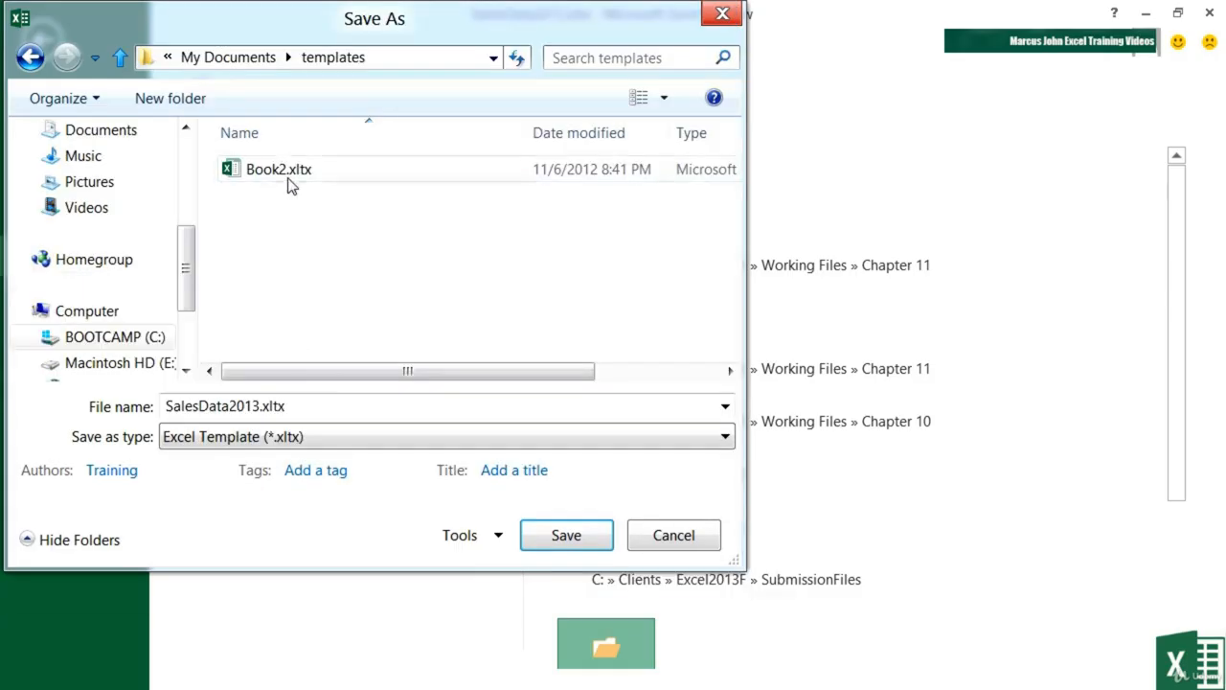
{"action": "left_click", "coordinate": [321, 411]}
{"action": "left_click", "coordinate": [263, 406]}
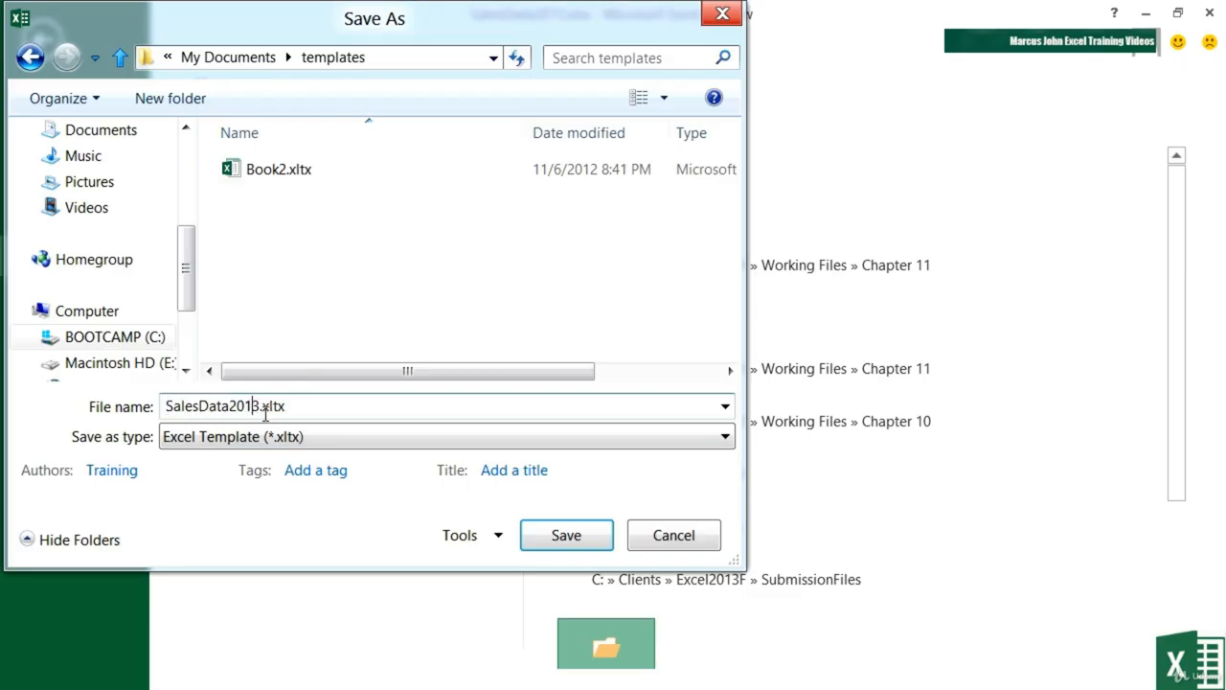
{"action": "key", "text": "BackSpace"}
{"action": "key", "text": "BackSpace"}
{"action": "key", "text": "BackSpace"}
{"action": "key", "text": "BackSpace"}
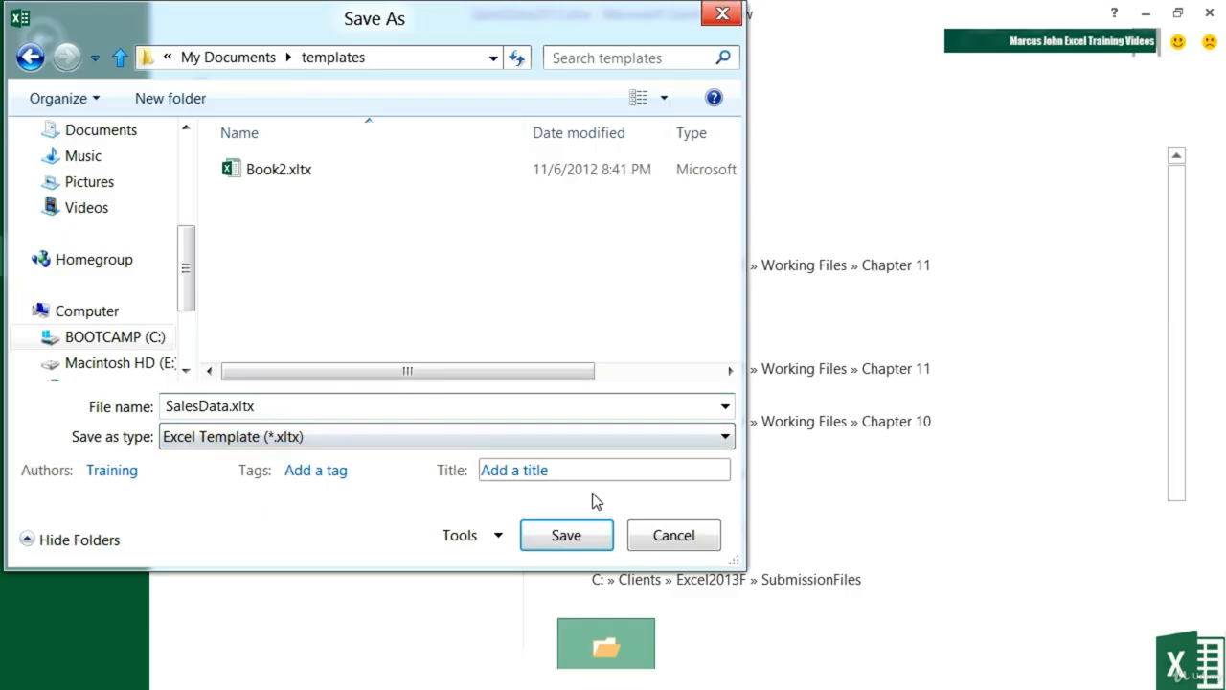
{"action": "left_click", "coordinate": [587, 538]}
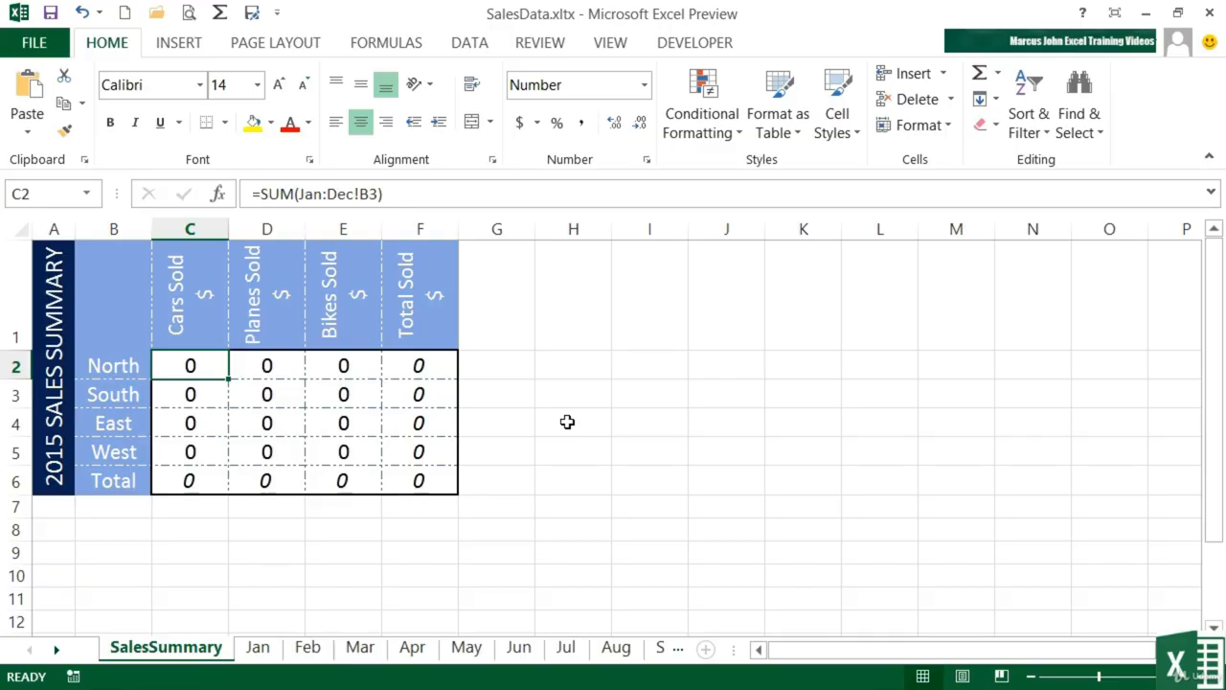
Step: Close the template and create a new workbook from the personal SalesData template
{"action": "key", "text": "ctrl+w"}
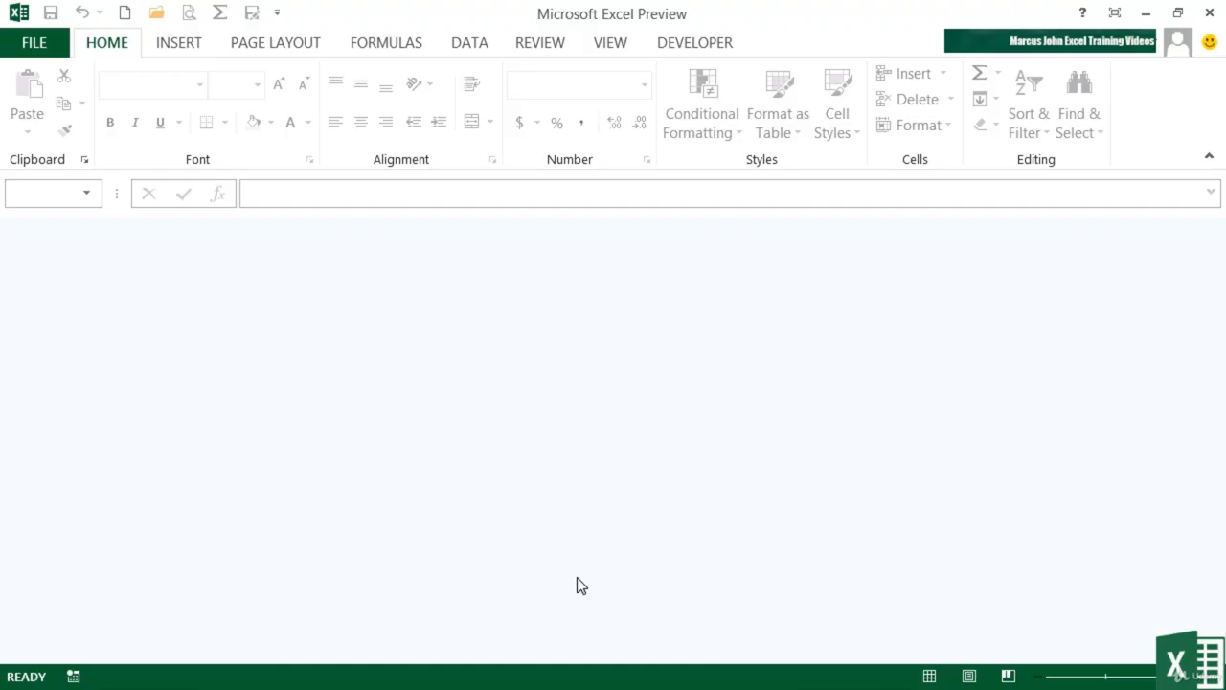
{"action": "left_click", "coordinate": [48, 48]}
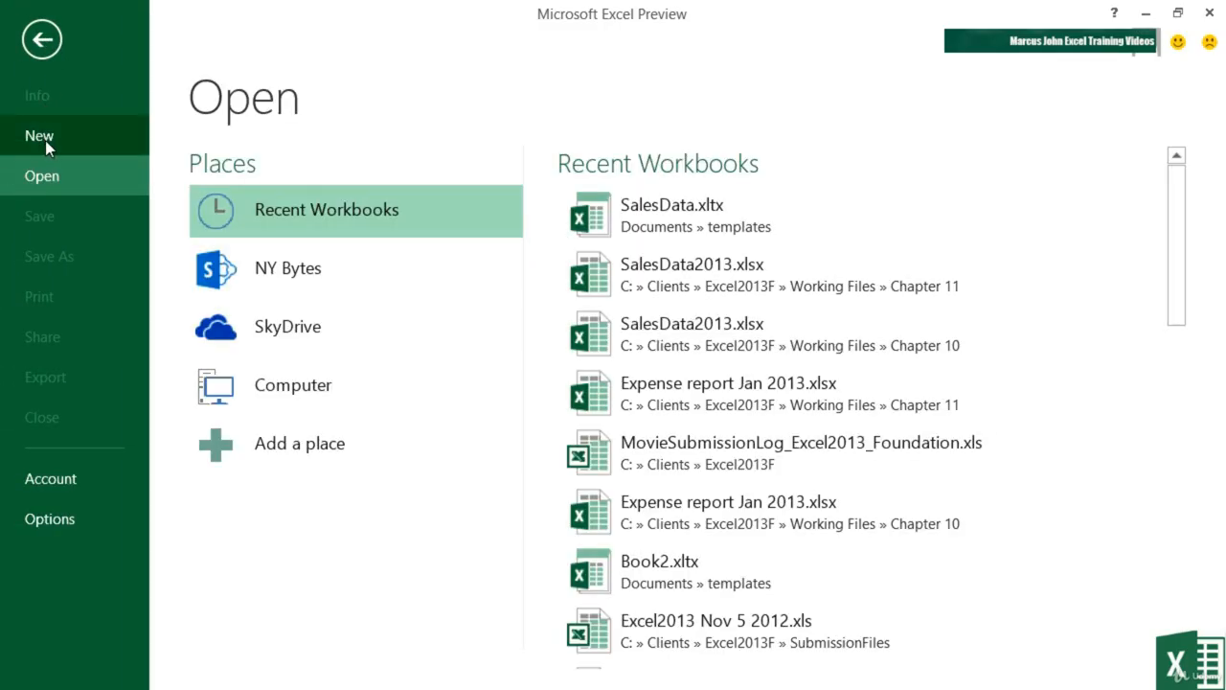
{"action": "left_click", "coordinate": [45, 141]}
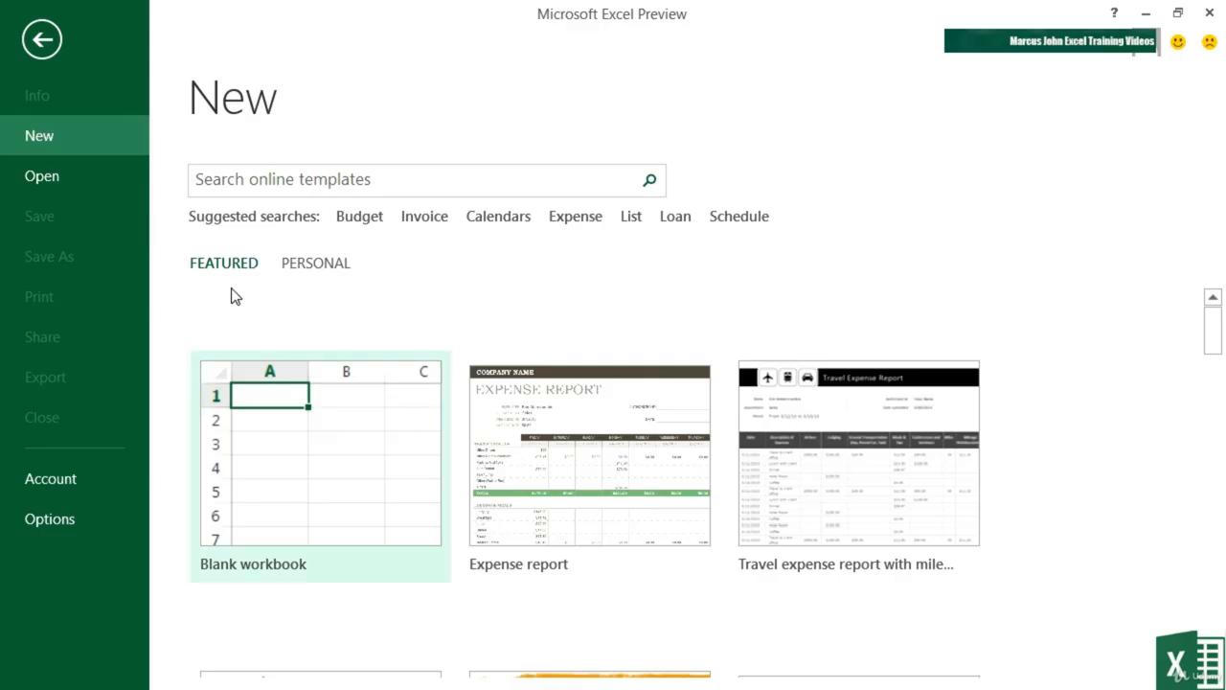
{"action": "left_click", "coordinate": [325, 272]}
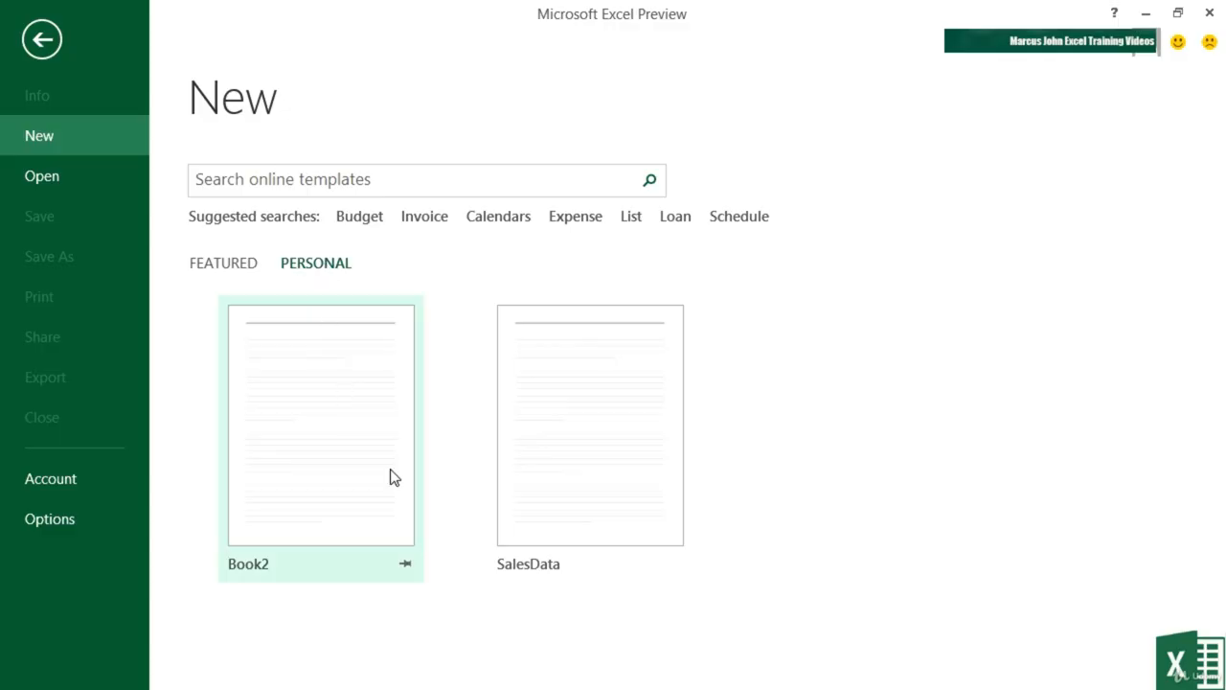
{"action": "left_click", "coordinate": [618, 431]}
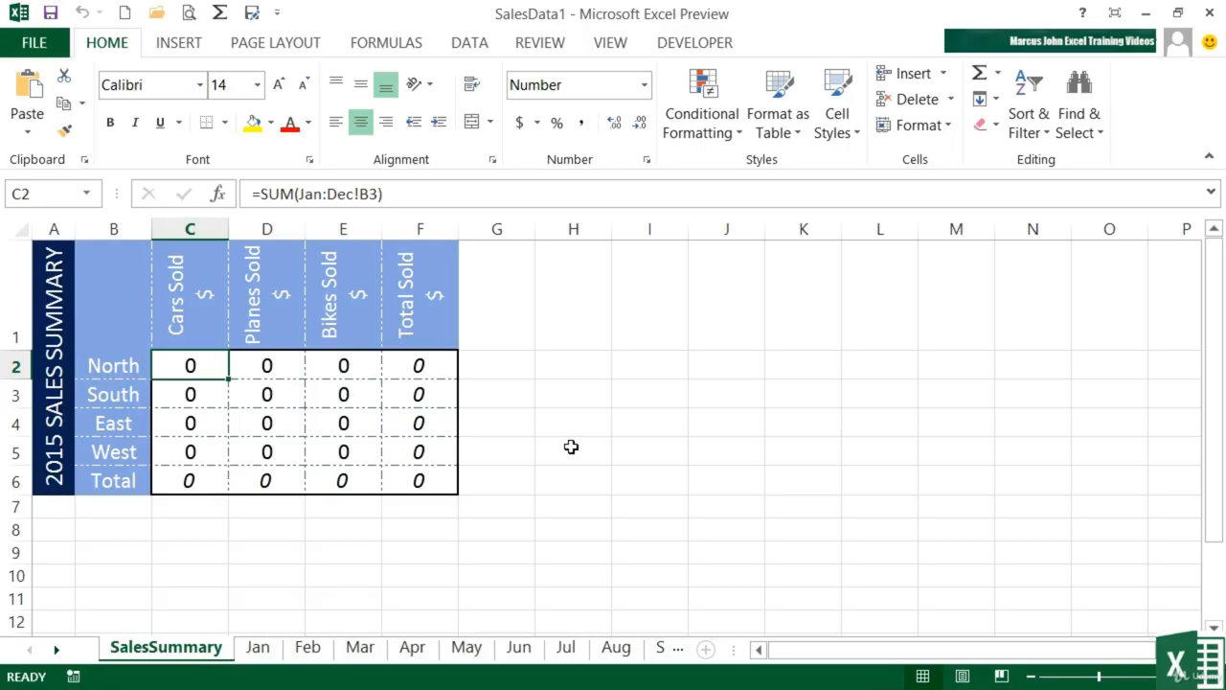
Step: On the Jan sheet, enter Planes Sold 487, 4 and 45 in C3:C5
{"action": "left_click", "coordinate": [258, 648]}
{"action": "left_click", "coordinate": [277, 403]}
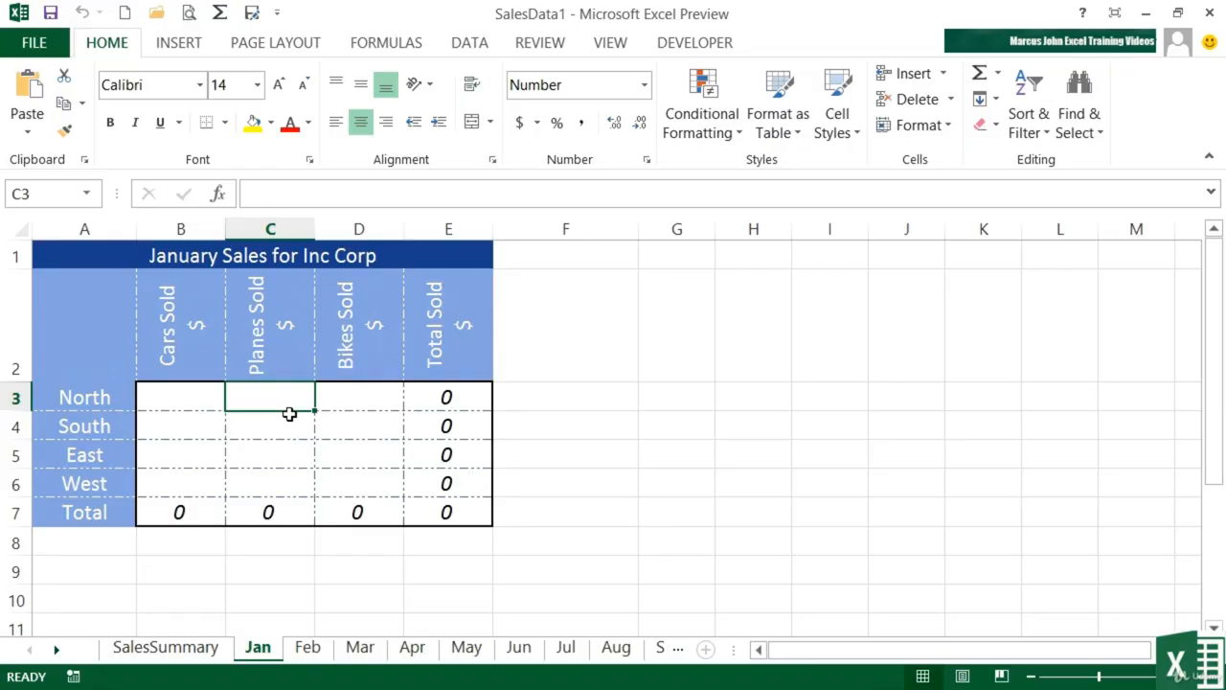
{"action": "type", "text": "487"}
{"action": "key", "text": "Return"}
{"action": "type", "text": "4"}
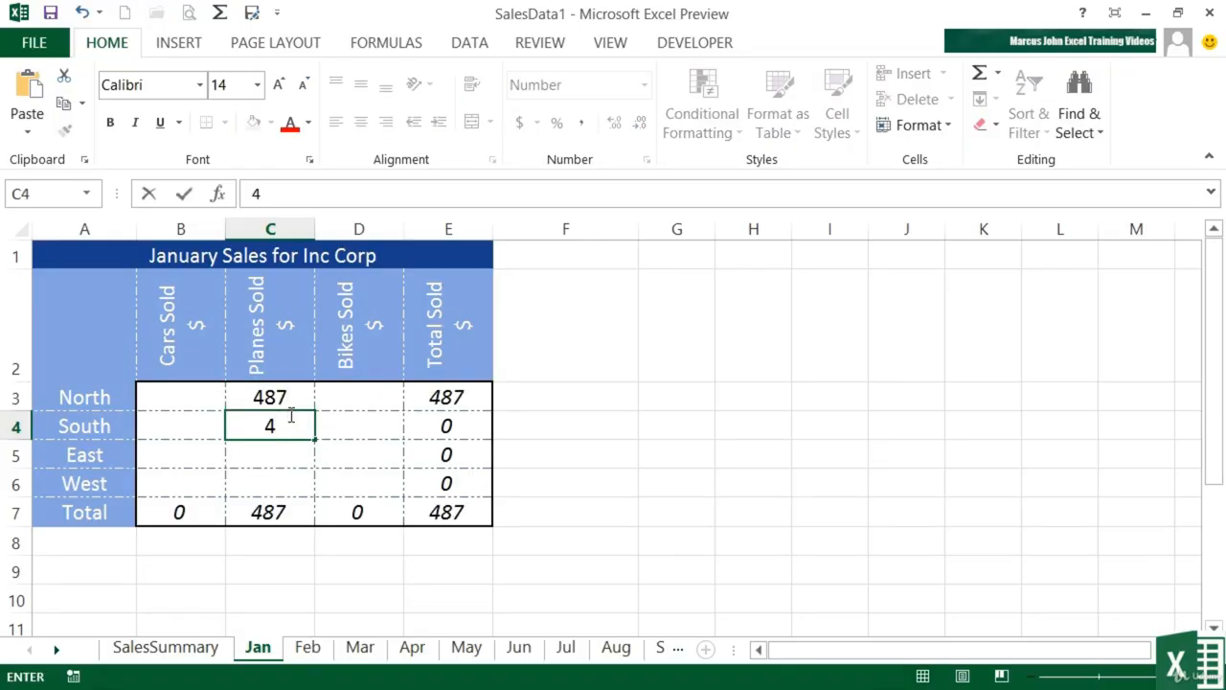
{"action": "key", "text": "Return"}
{"action": "type", "text": "45"}
{"action": "key", "text": "Return"}
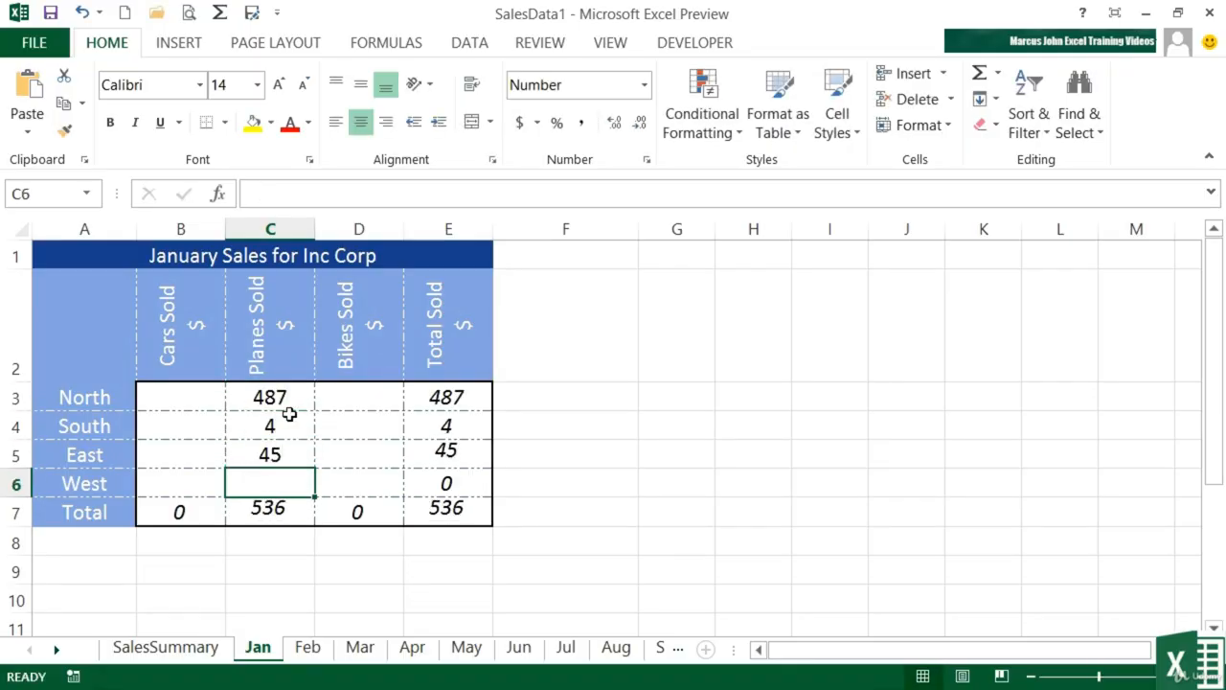
{"action": "left_click", "coordinate": [33, 42]}
Step: Save the new workbook in the Chapter 11 folder as SalesData2014.xlsx
{"action": "left_click", "coordinate": [43, 216]}
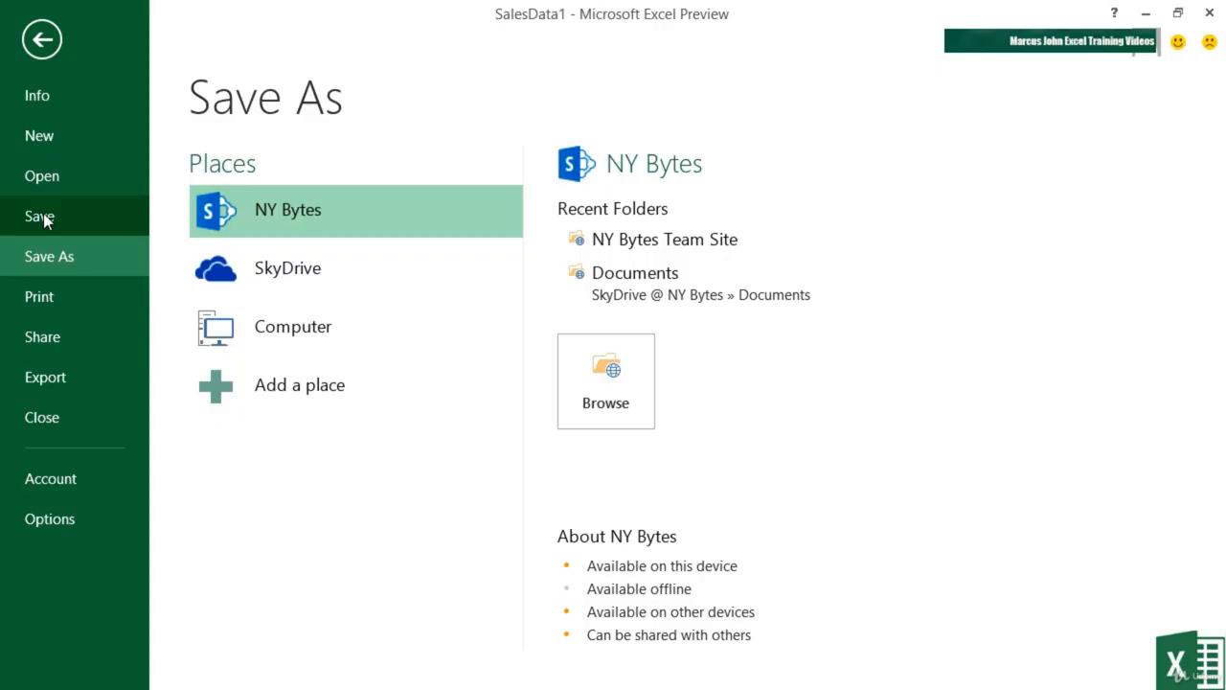
{"action": "left_click", "coordinate": [374, 275]}
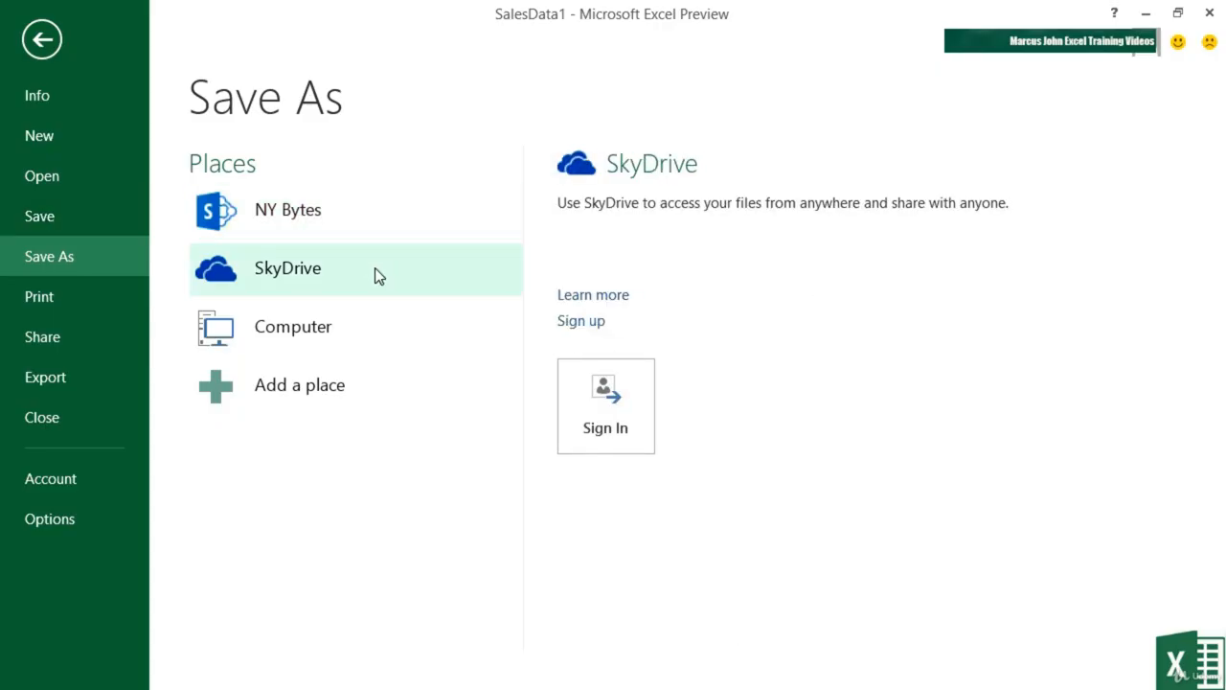
{"action": "left_click", "coordinate": [353, 333]}
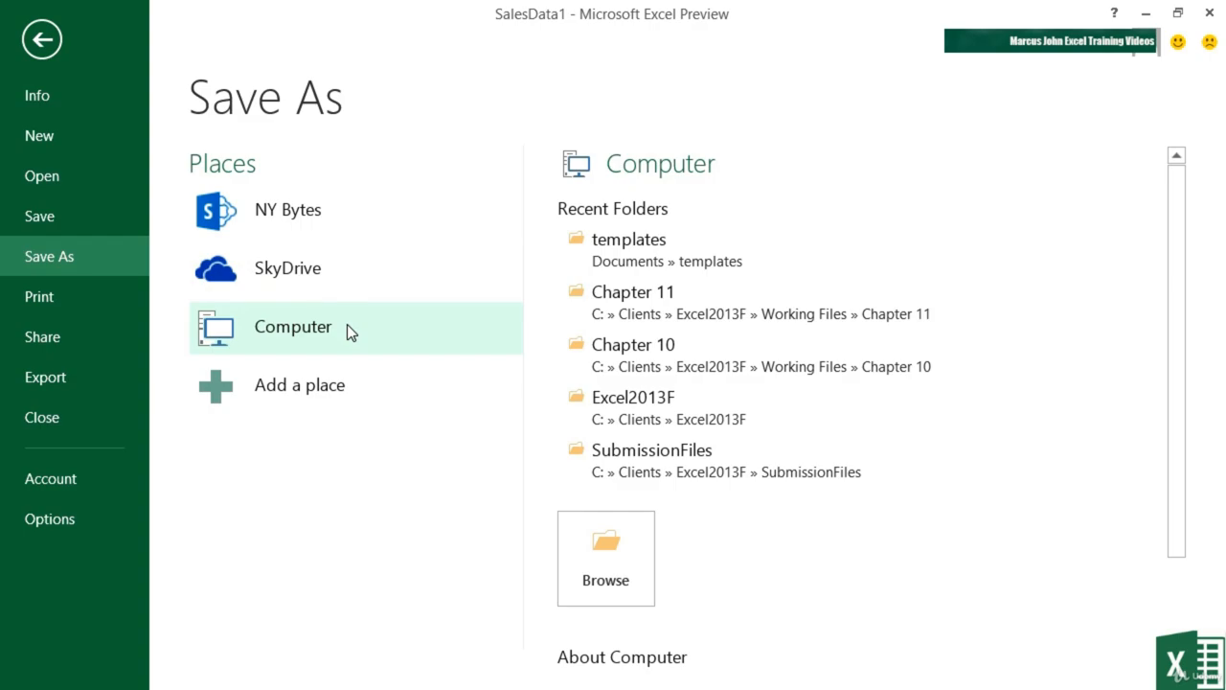
{"action": "left_click", "coordinate": [718, 304]}
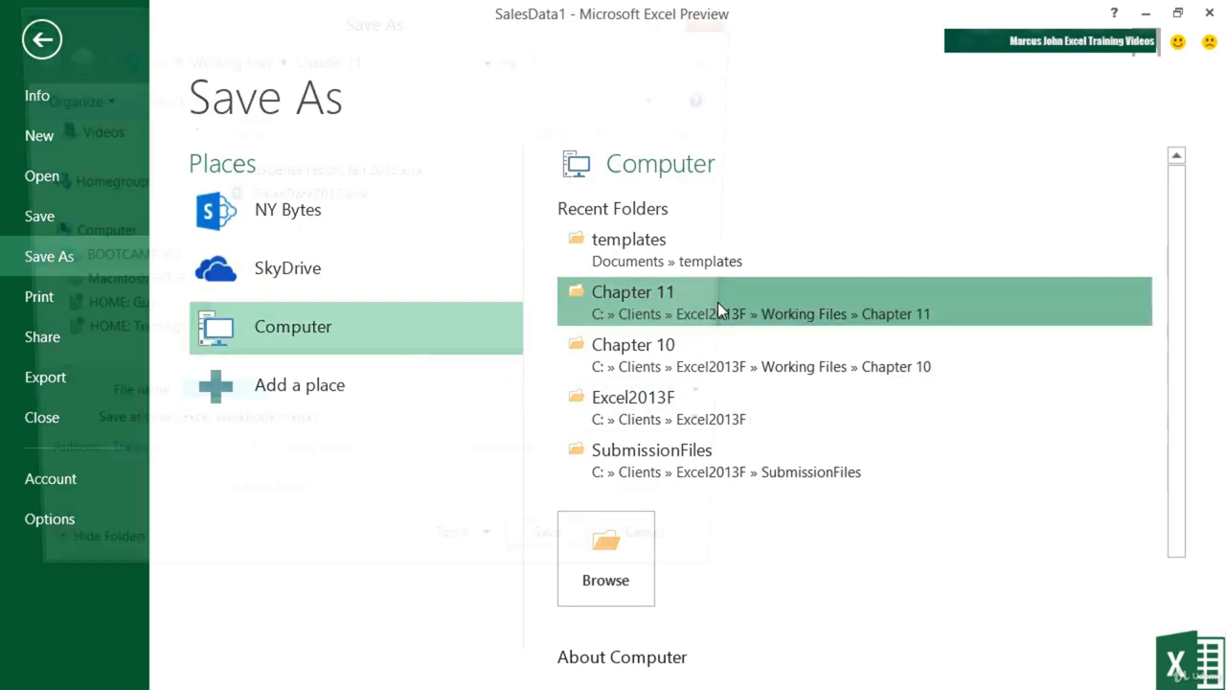
{"action": "key", "text": "BackSpace"}
{"action": "type", "text": "2014"}
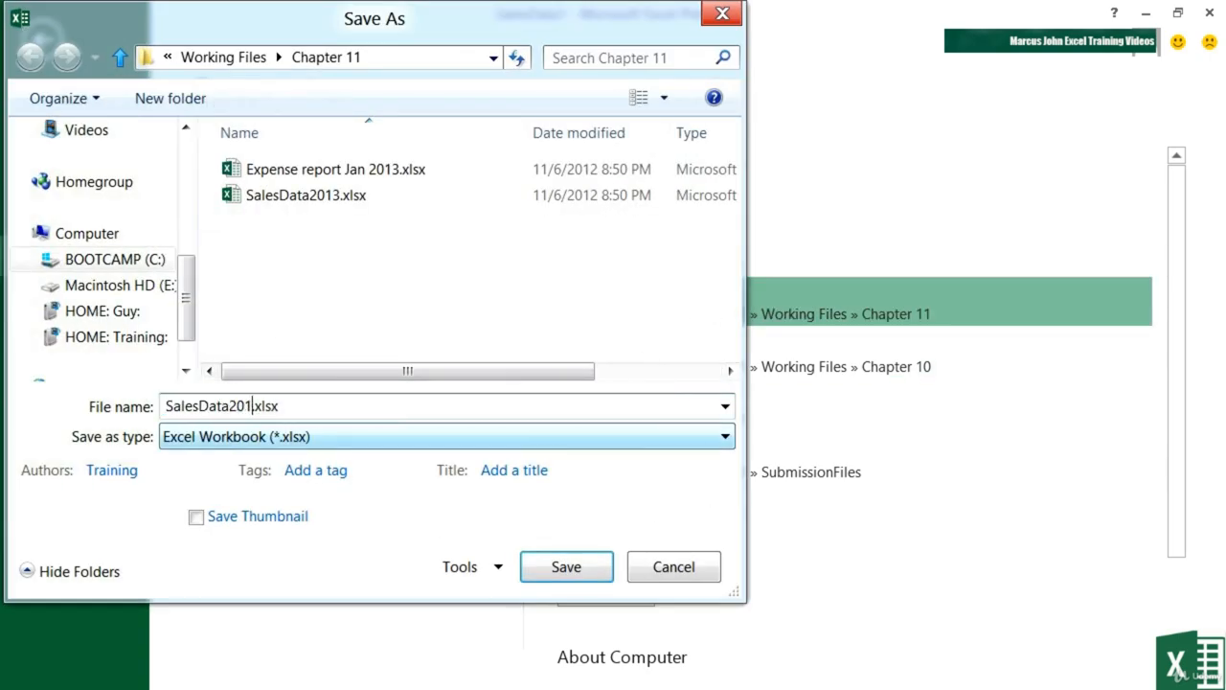
{"action": "left_click", "coordinate": [588, 578]}
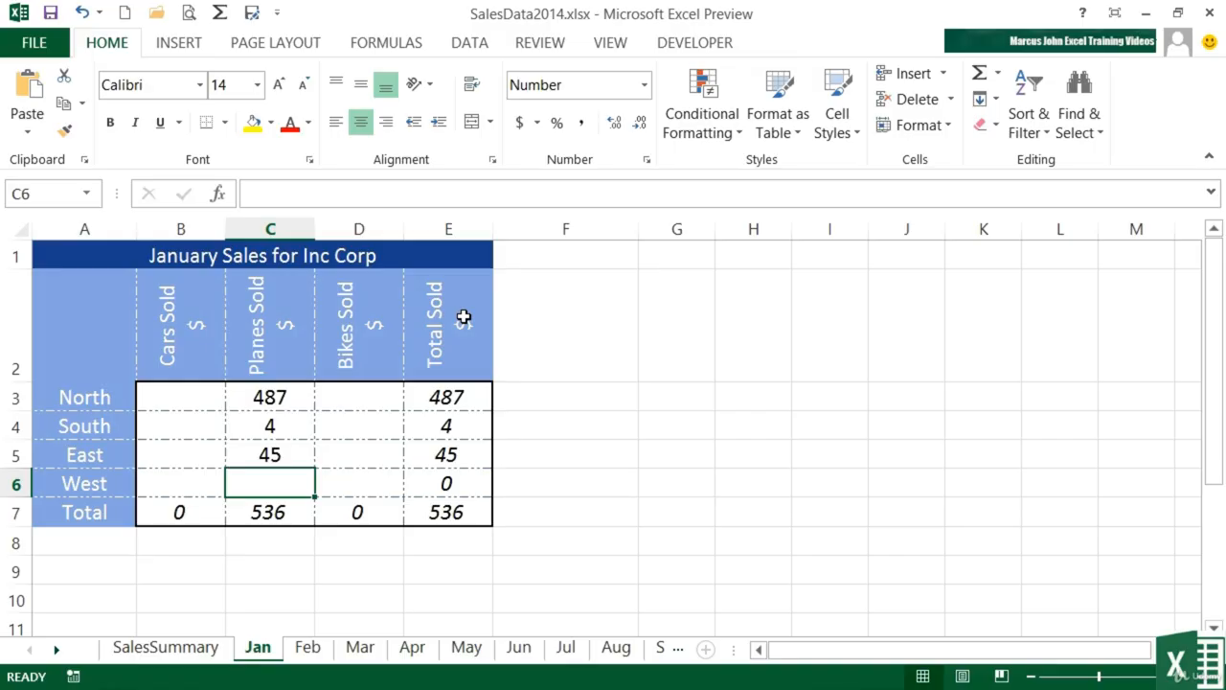
Step: View the PERSONAL templates on the New screen, then return to FEATURED showing SalesData
{"action": "left_click", "coordinate": [34, 42]}
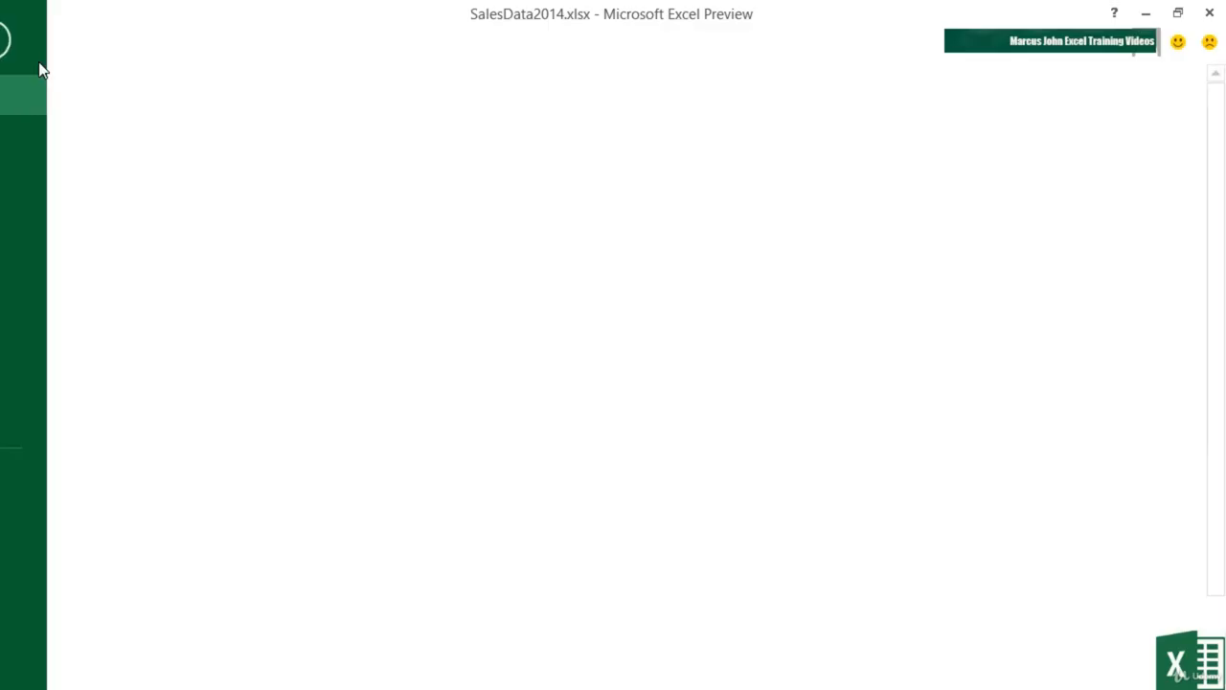
{"action": "left_click", "coordinate": [29, 135]}
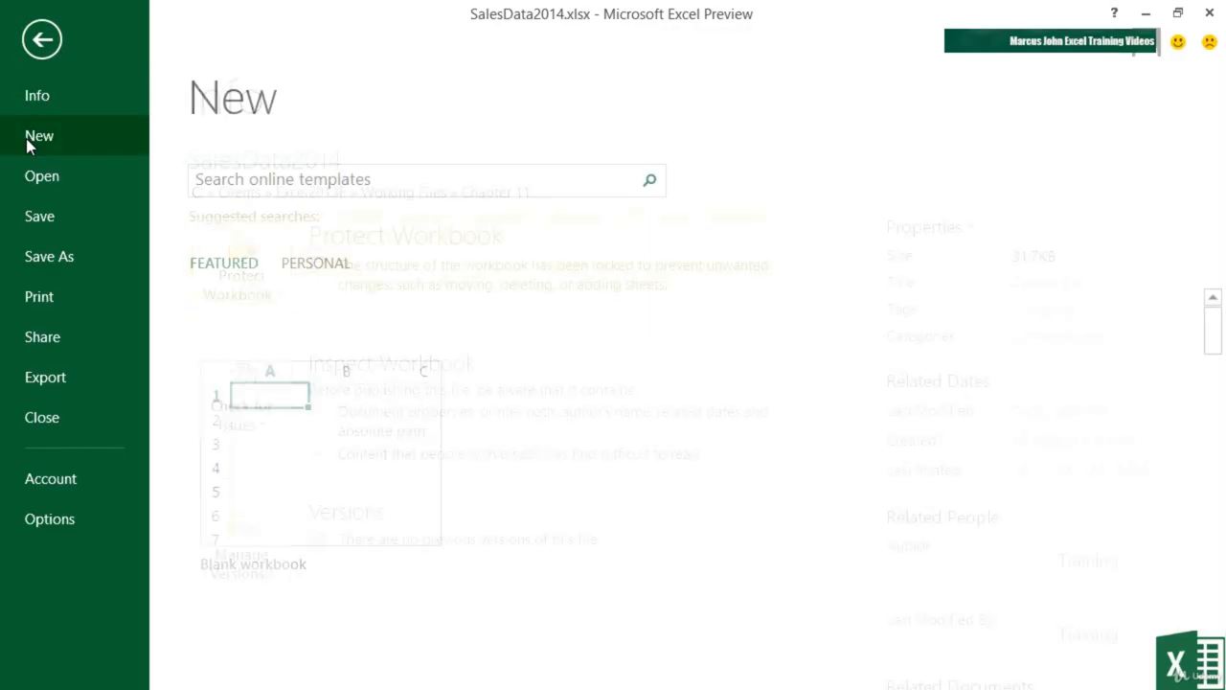
{"action": "left_click", "coordinate": [308, 267]}
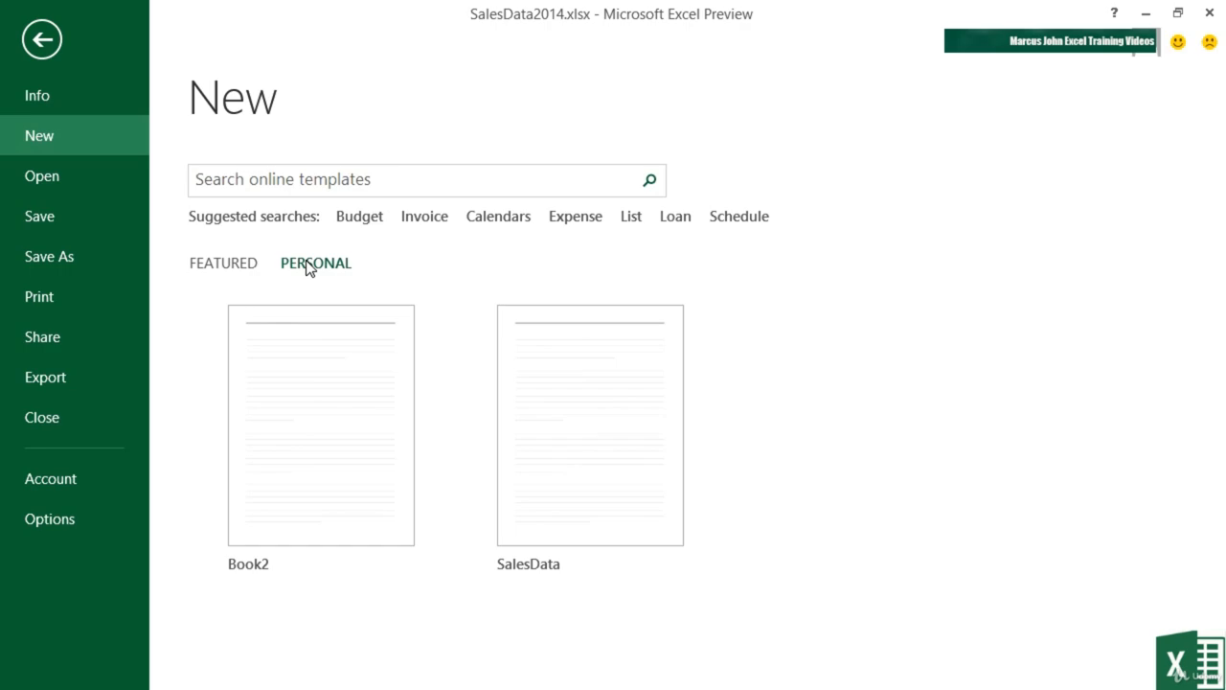
{"action": "left_click", "coordinate": [218, 264]}
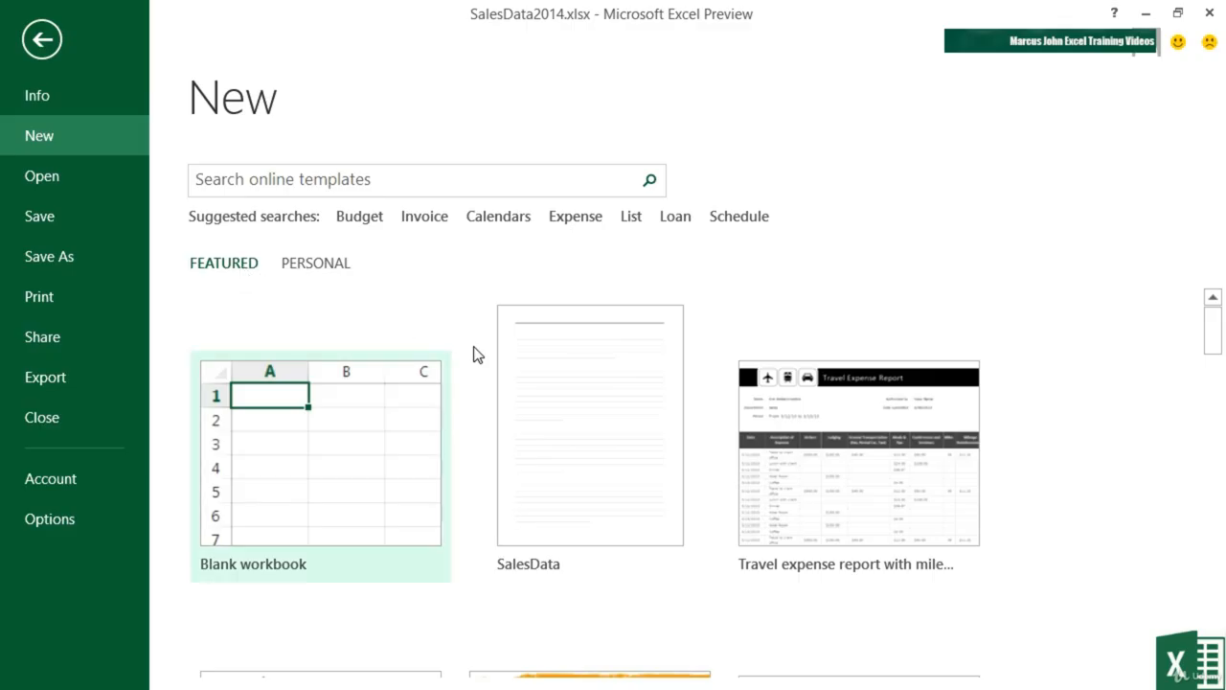